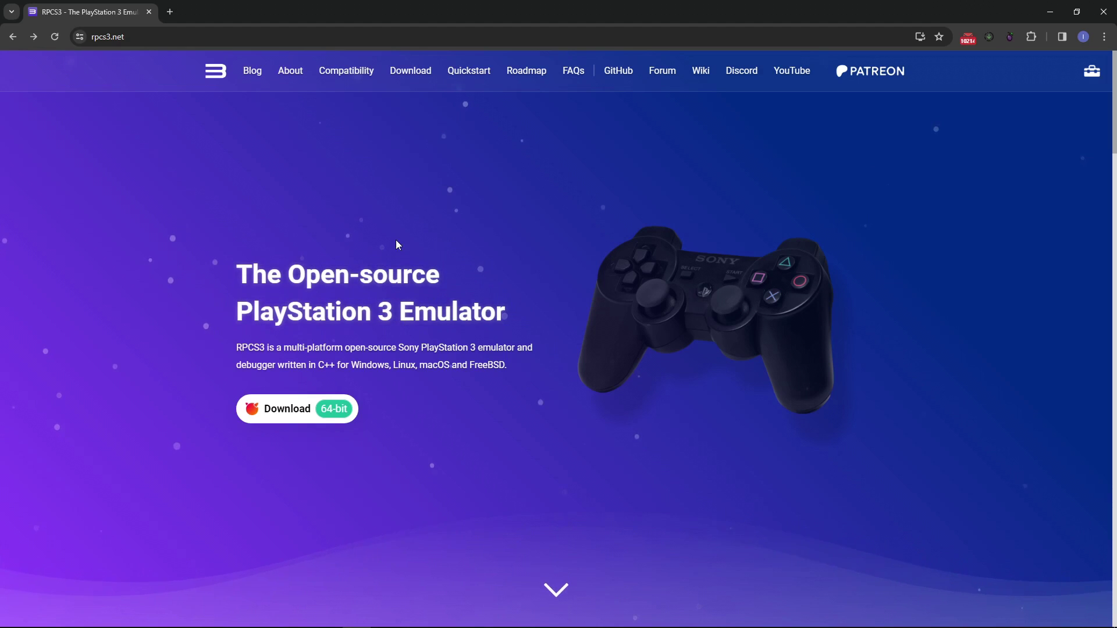
- Download the Windows build 0.0.31-16219 of RPCS3 from the rpcs3.net download page
click(297, 415)
scroll(388, 362, down, 5)
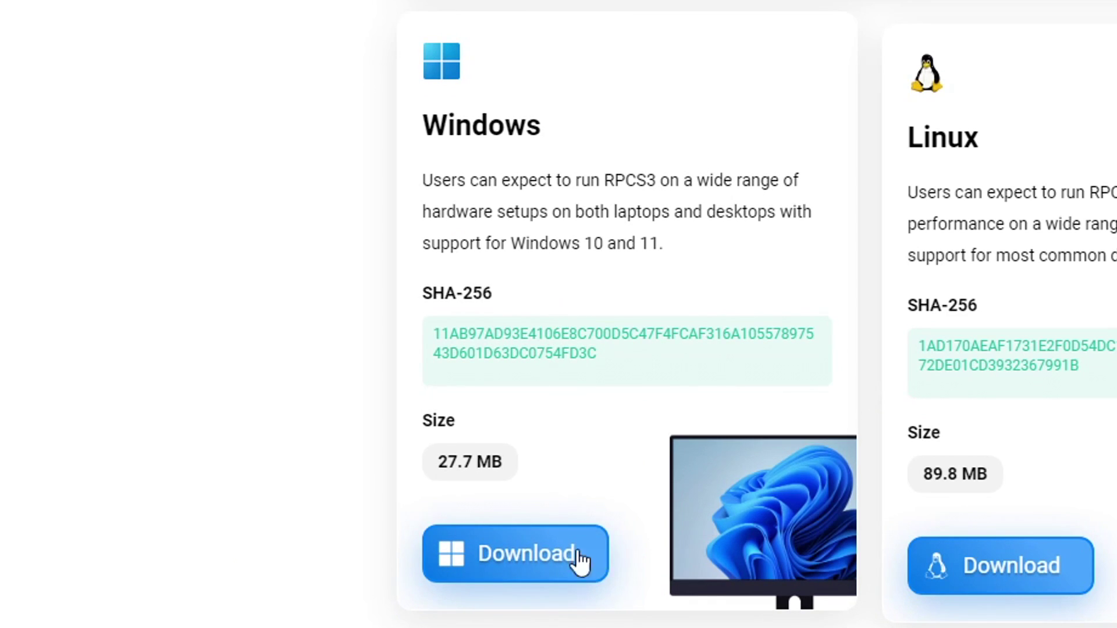
click(544, 563)
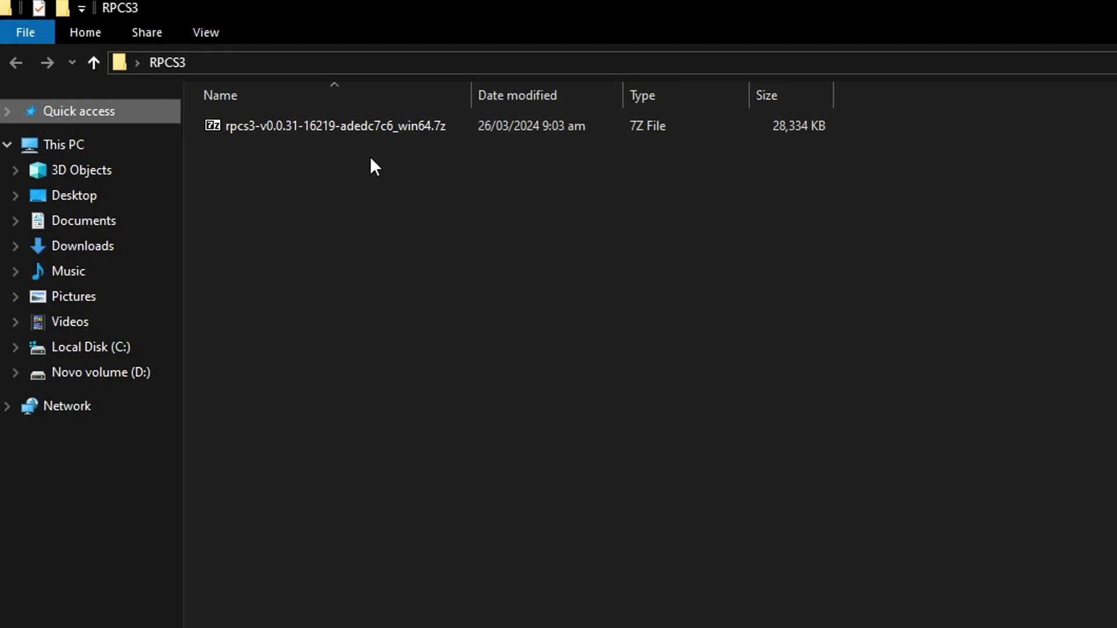
- Extract the RPCS3 7z archive into the RPCS3 folder with 7-Zip Extract Here
click(345, 130)
right_click(346, 129)
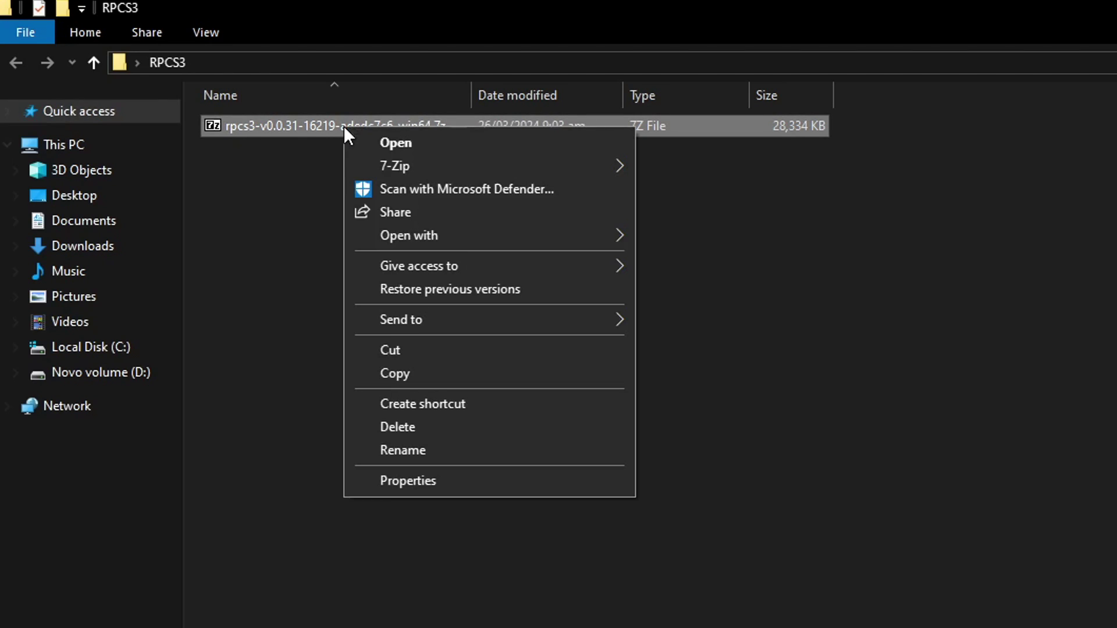
mouse_move(429, 165)
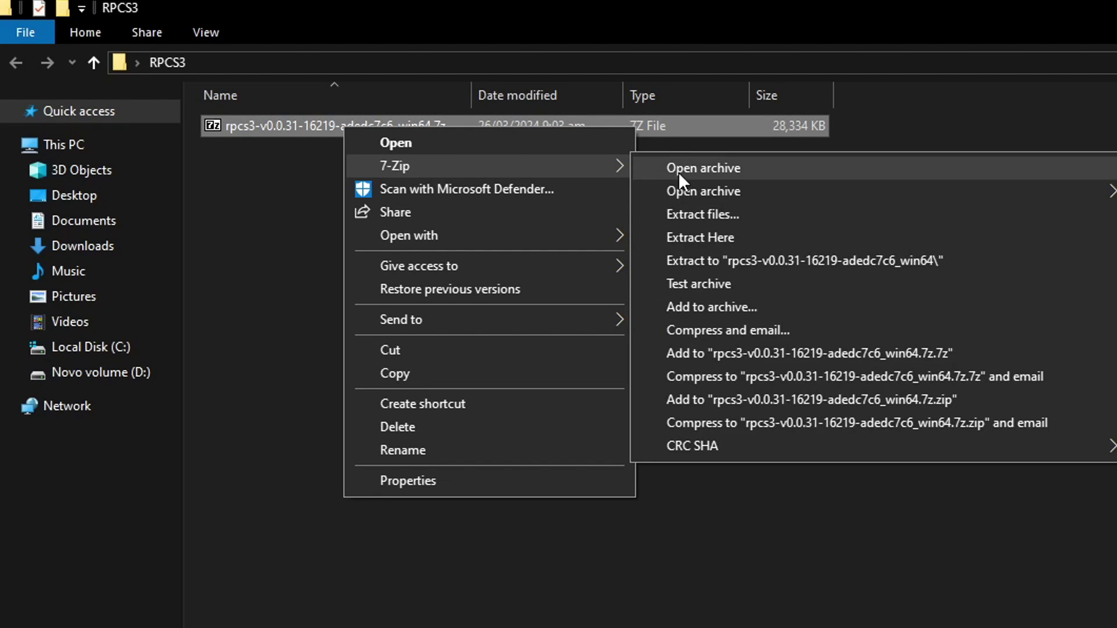
click(705, 238)
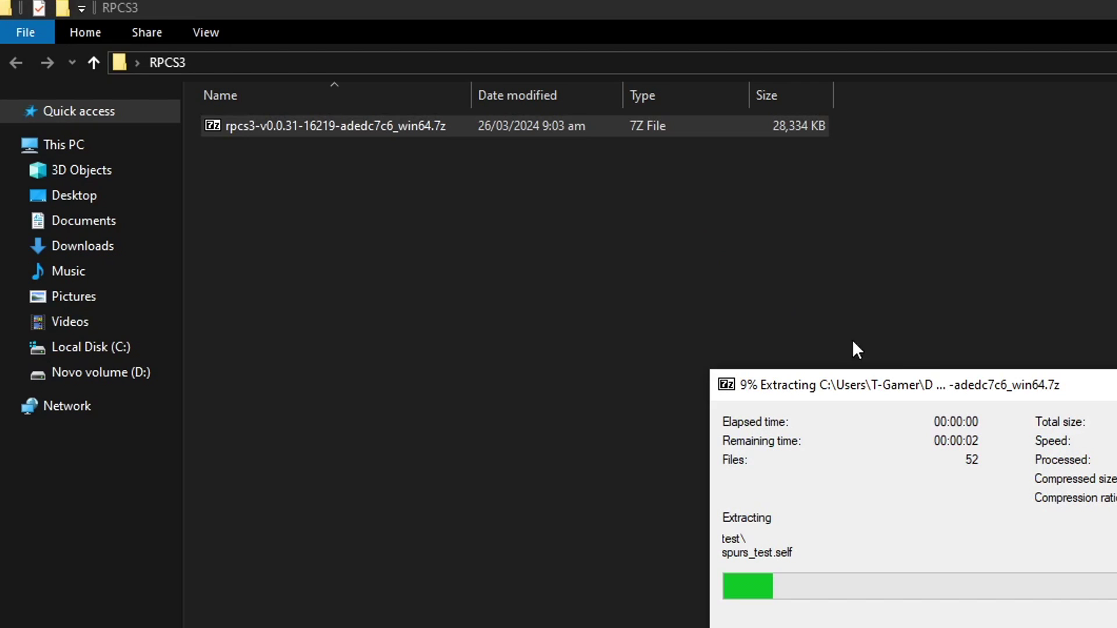
- Permanently delete the leftover 7z archive and launch rpcs3.exe
key(shift+Delete)
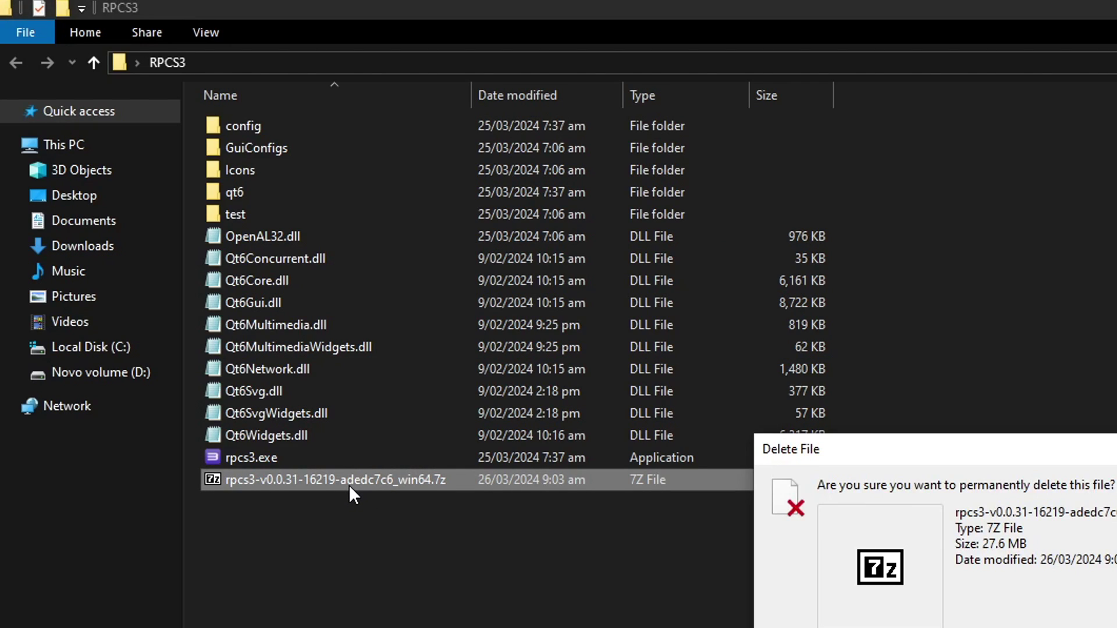
key(Return)
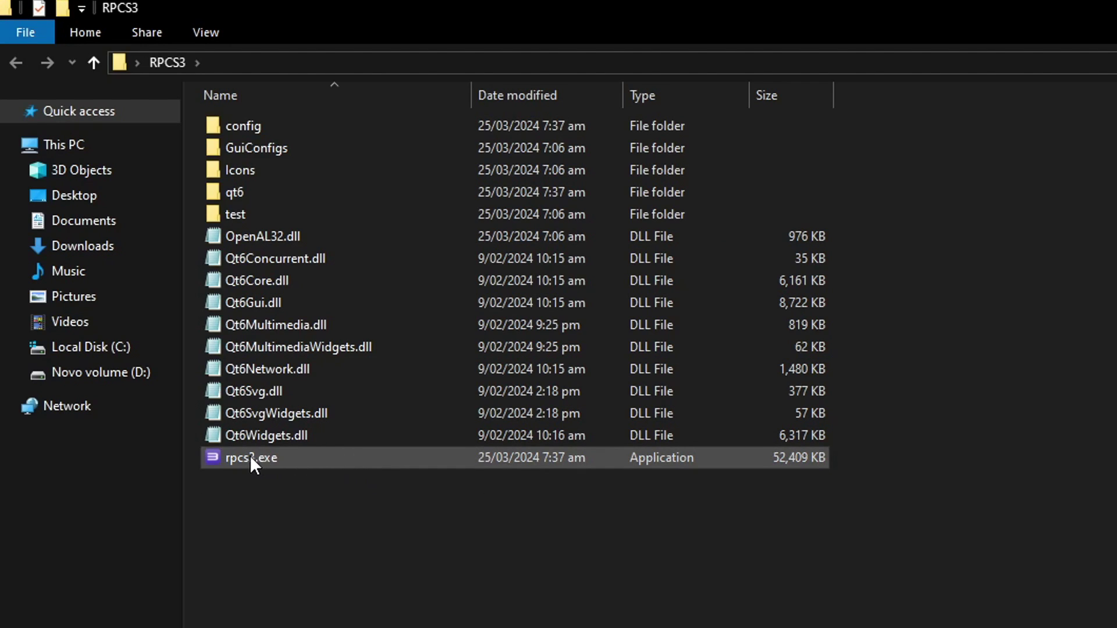
click(249, 455)
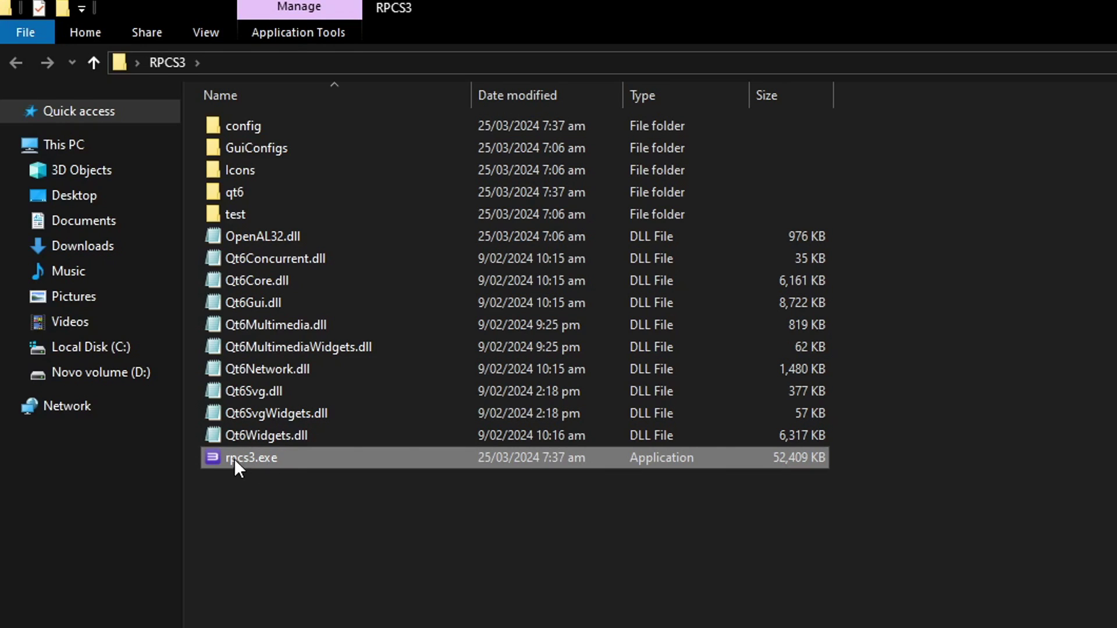
double_click(366, 453)
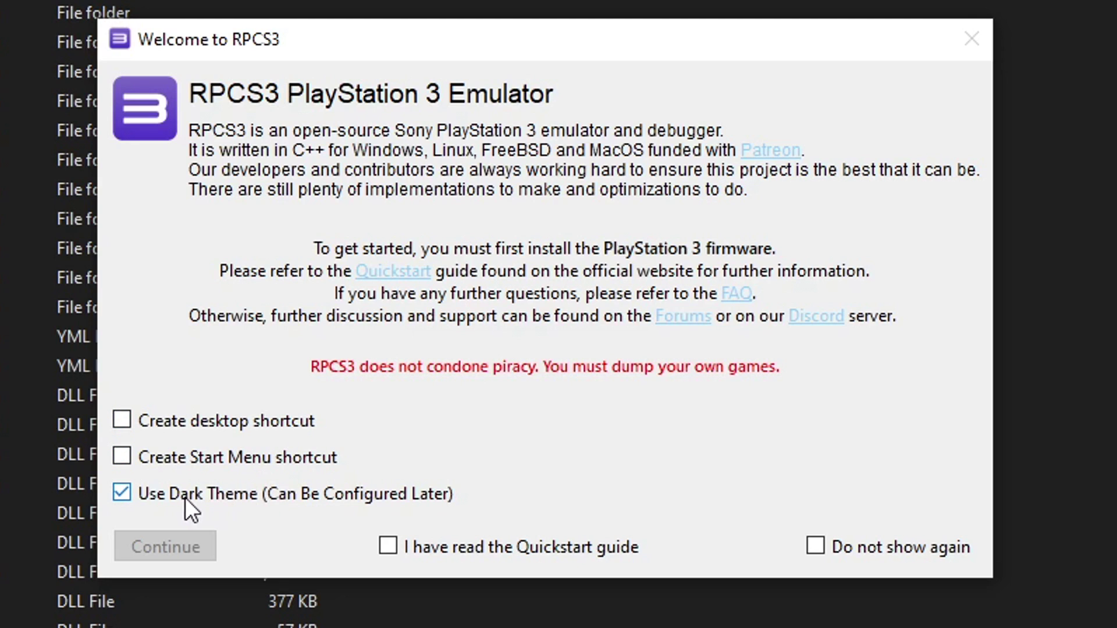
- Disable the dark theme, acknowledge the Quickstart guide, dismiss the welcome screen permanently, and maximize RPCS3
click(211, 498)
click(391, 549)
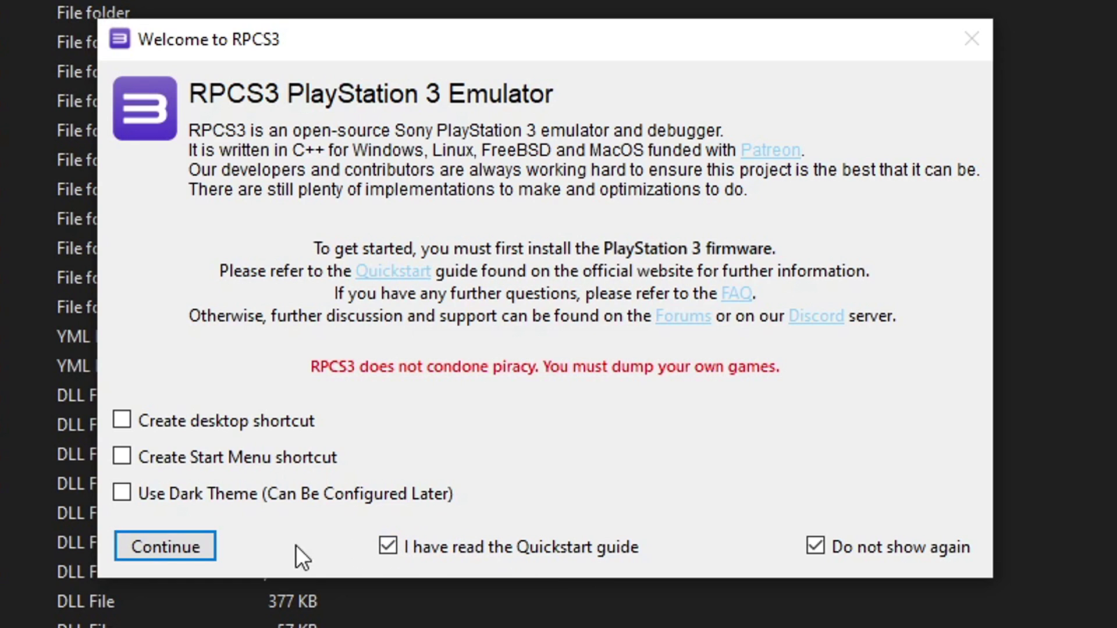
click(187, 553)
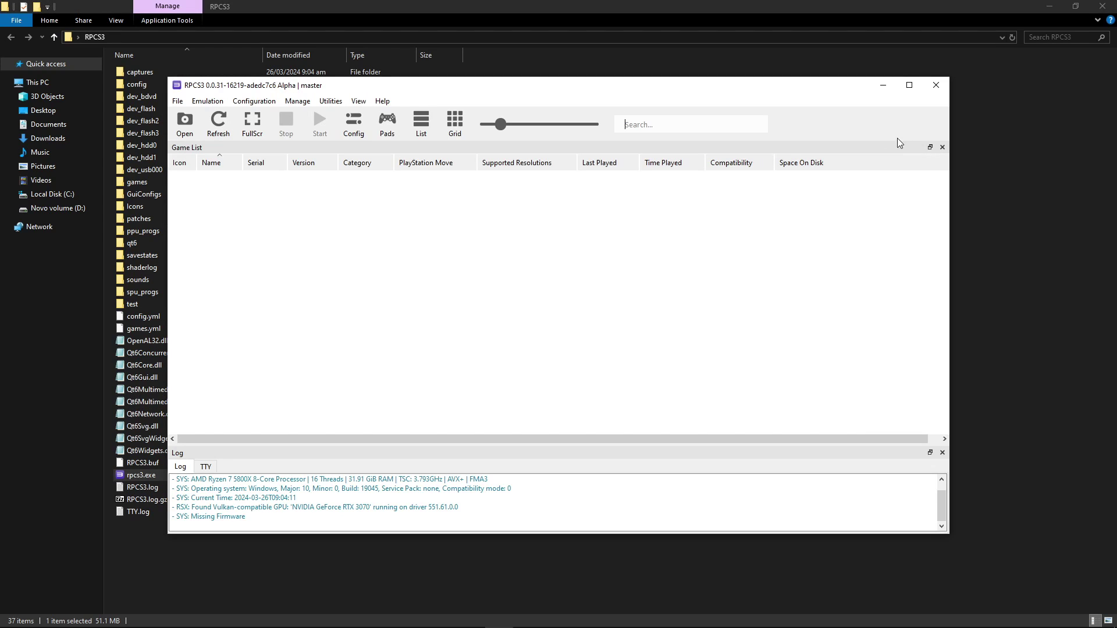
click(909, 85)
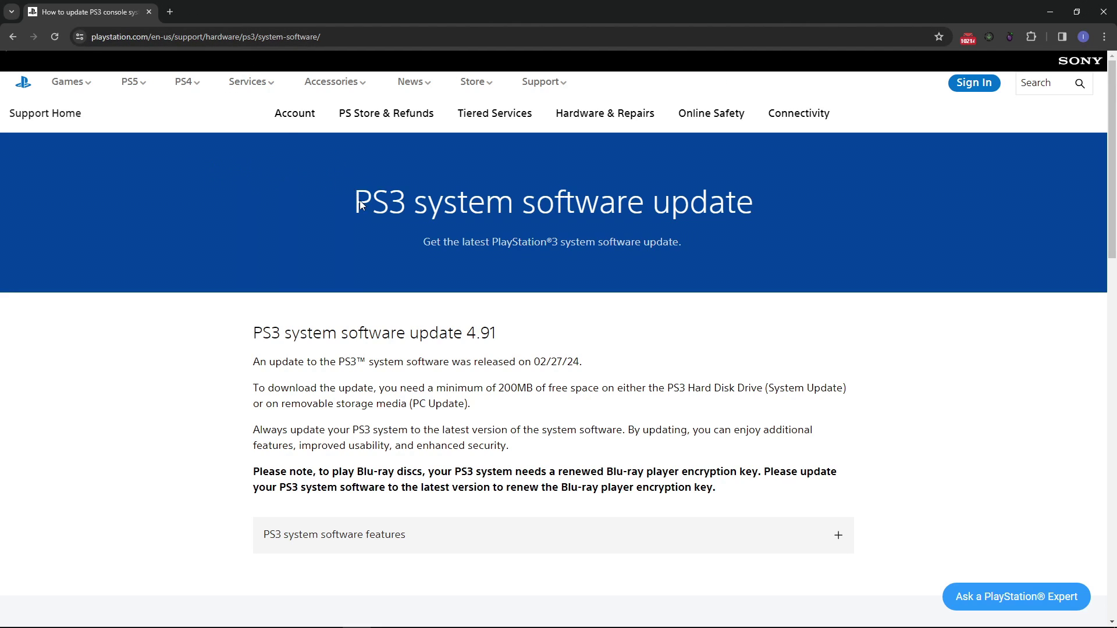
- Save PS3UPDAT.PUP from the 'Update using a computer' section into the RPCS3 folder
scroll(499, 278, down, 6)
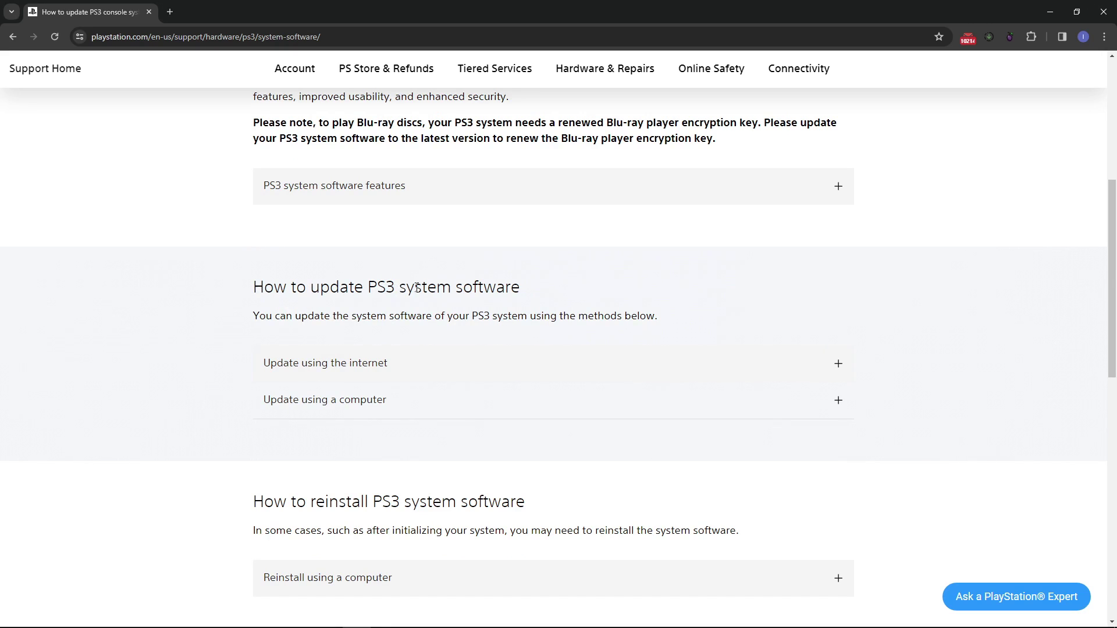
click(324, 410)
scroll(436, 399, down, 2)
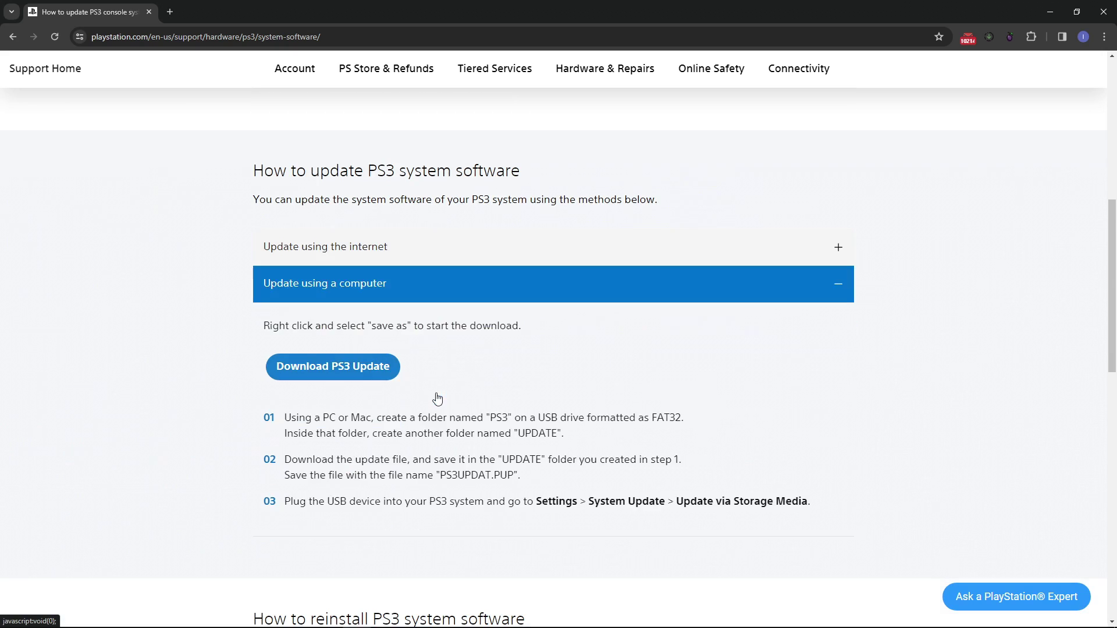
click(331, 369)
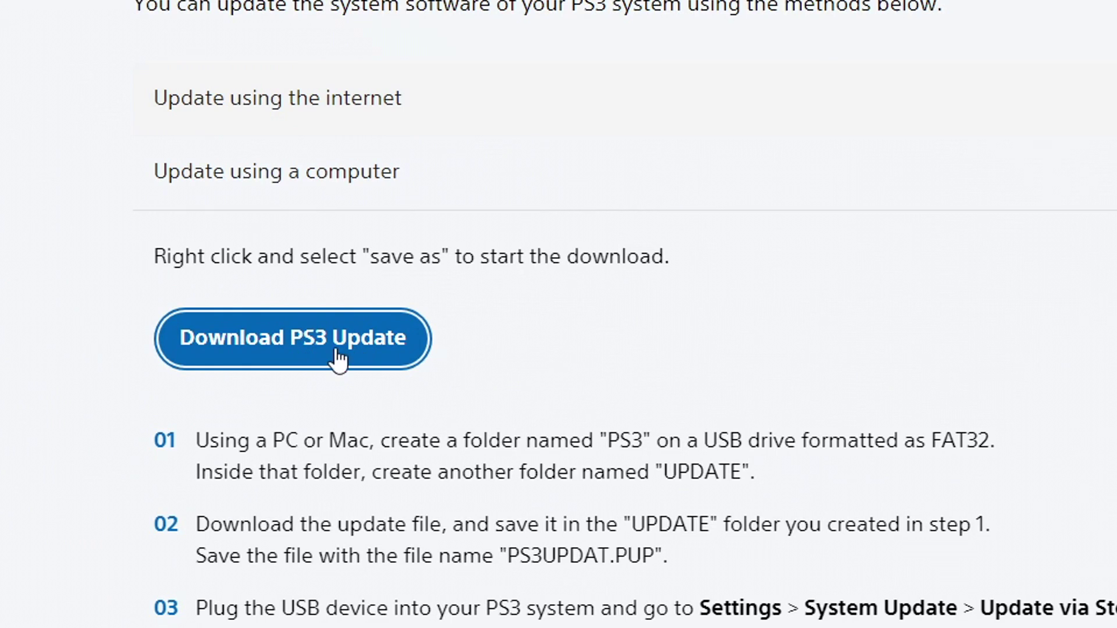
right_click(292, 343)
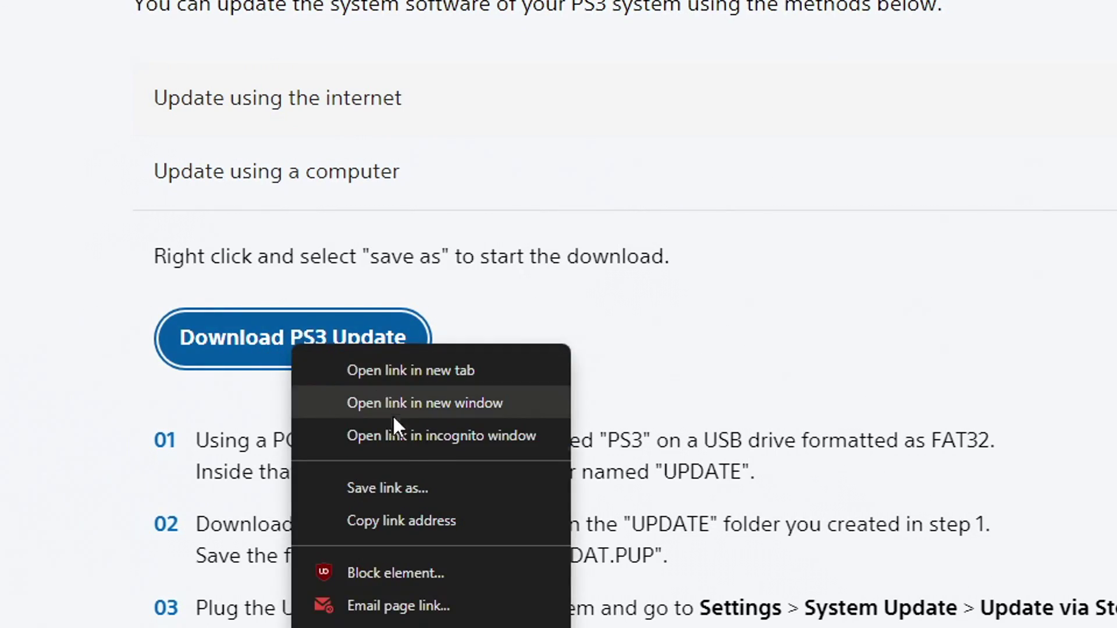
click(410, 521)
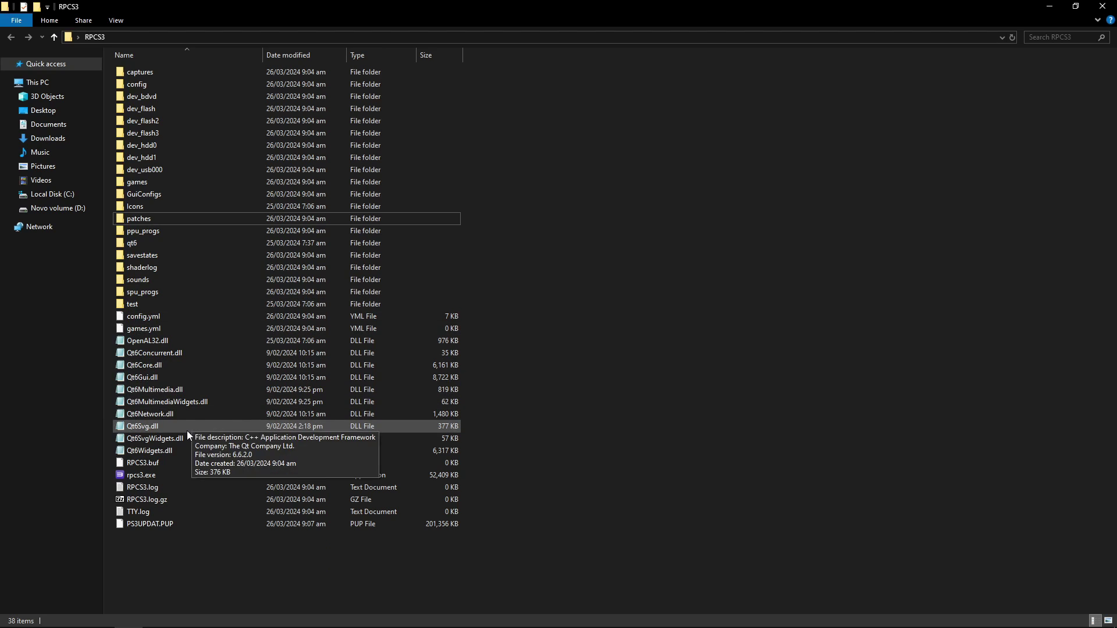
- Install firmware 4.91 from PS3UPDAT.PUP via File > Install Firmware, suppressing future success messages
click(138, 526)
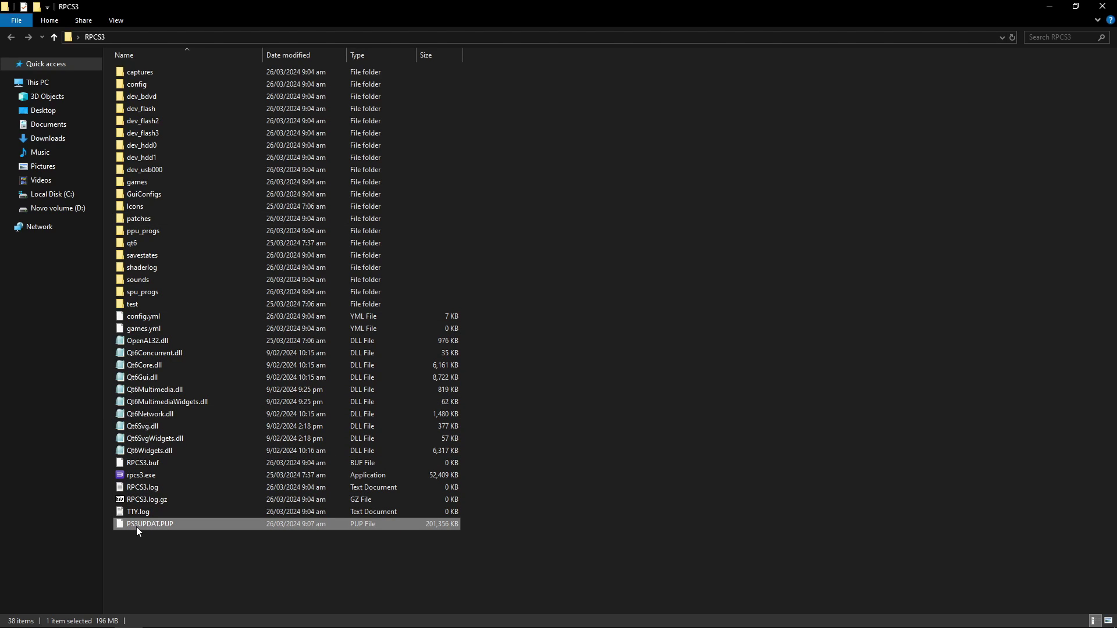
click(543, 456)
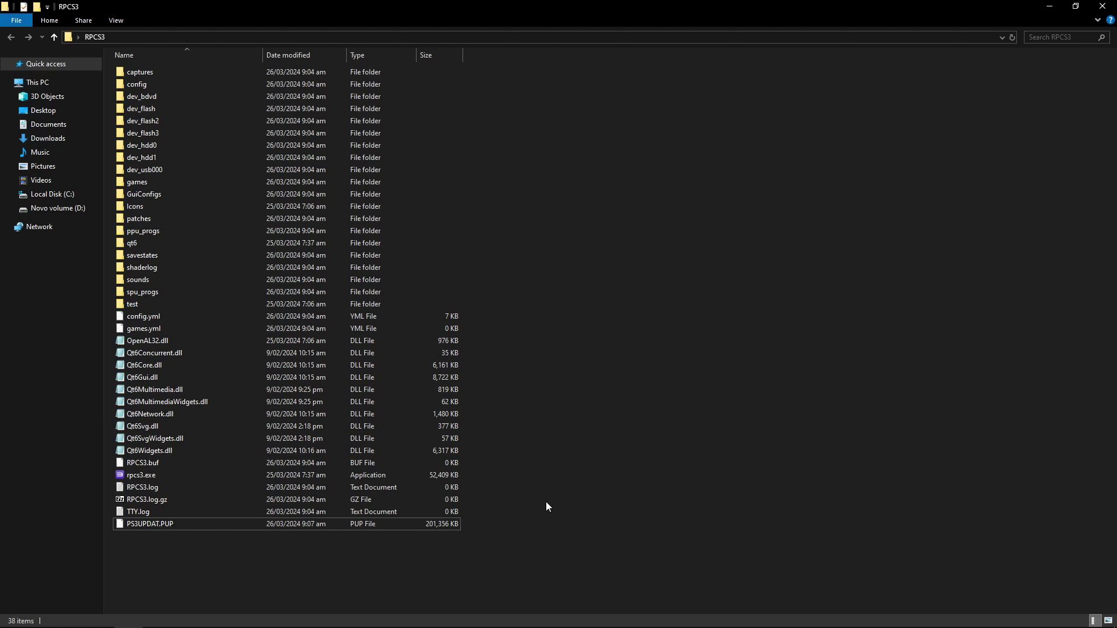
click(503, 617)
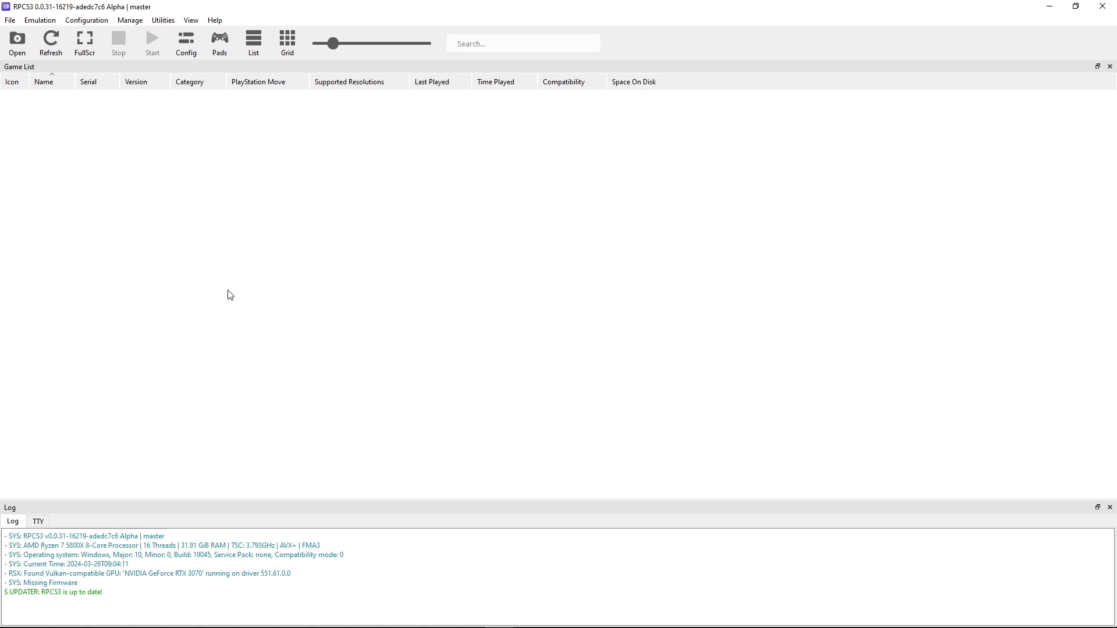
click(10, 22)
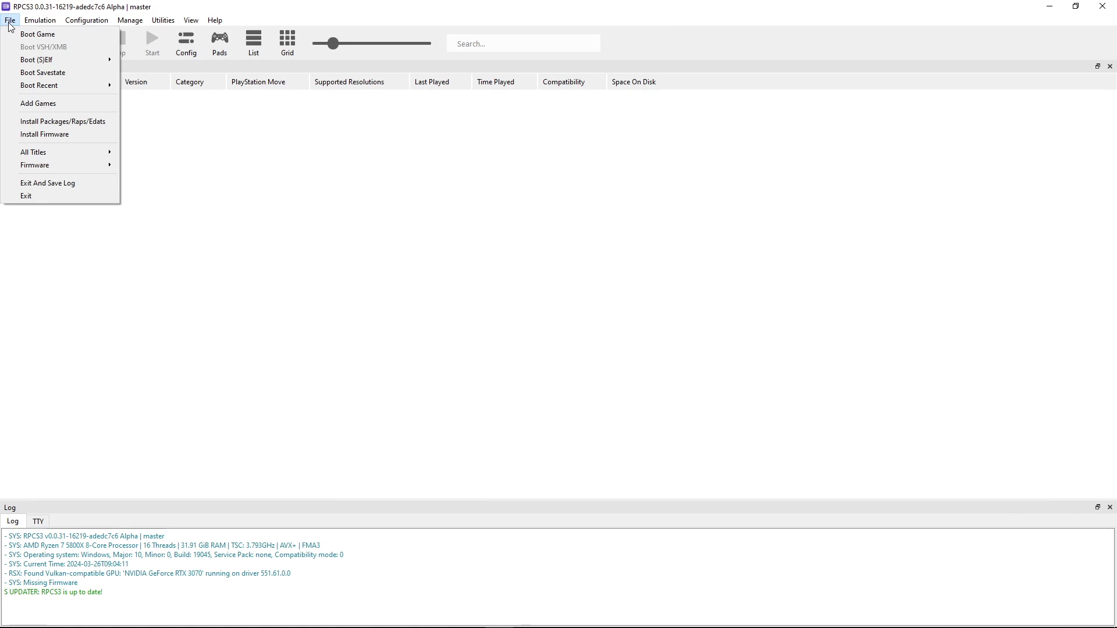
click(57, 136)
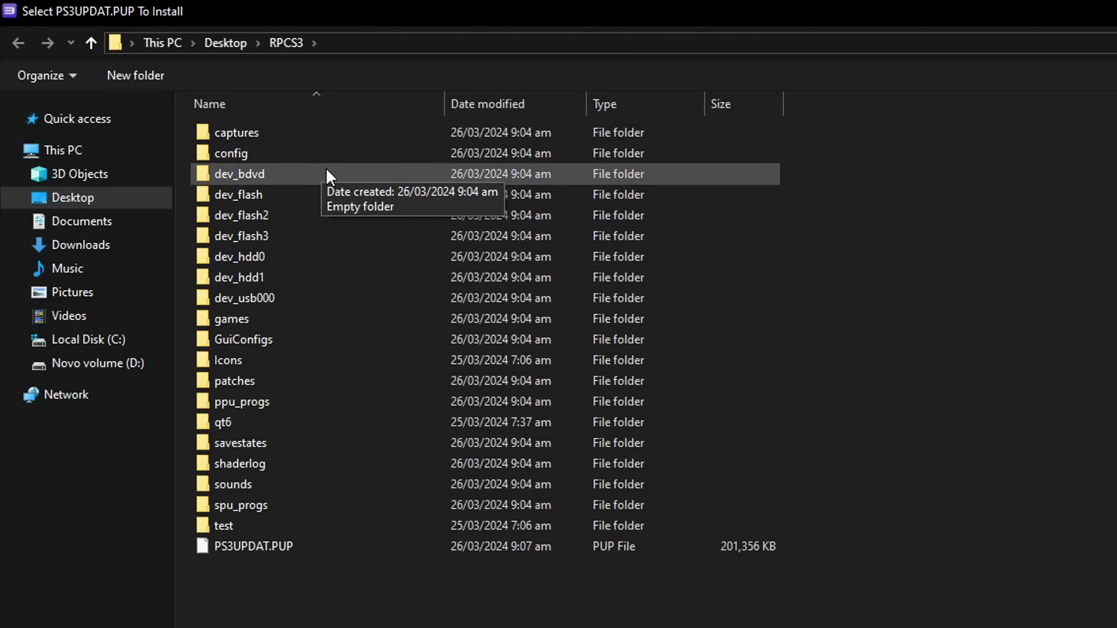
click(274, 543)
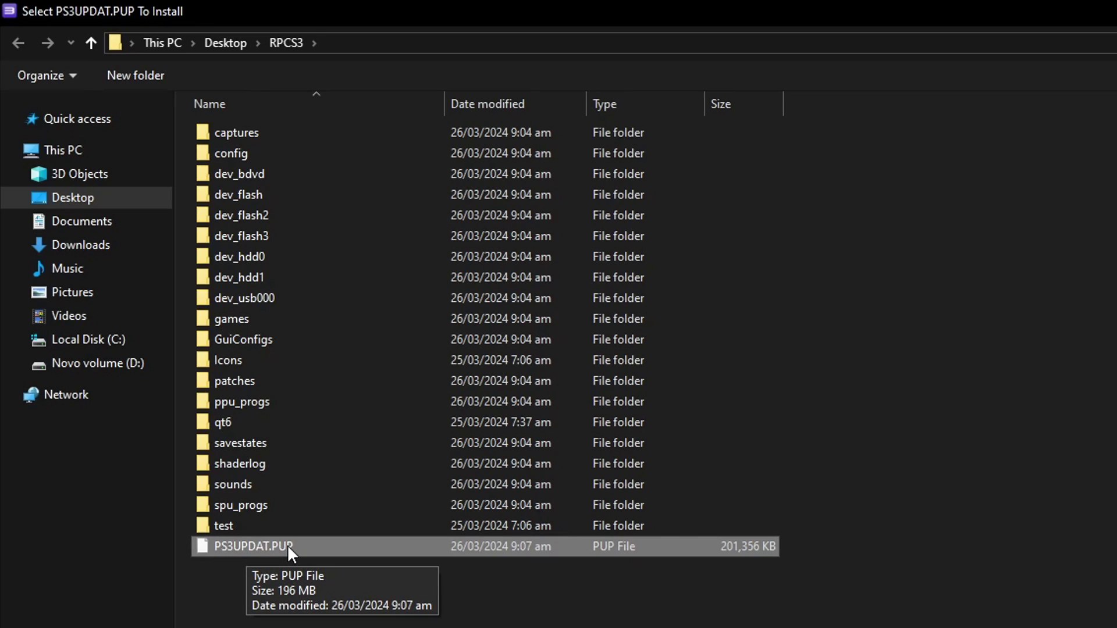
double_click(288, 544)
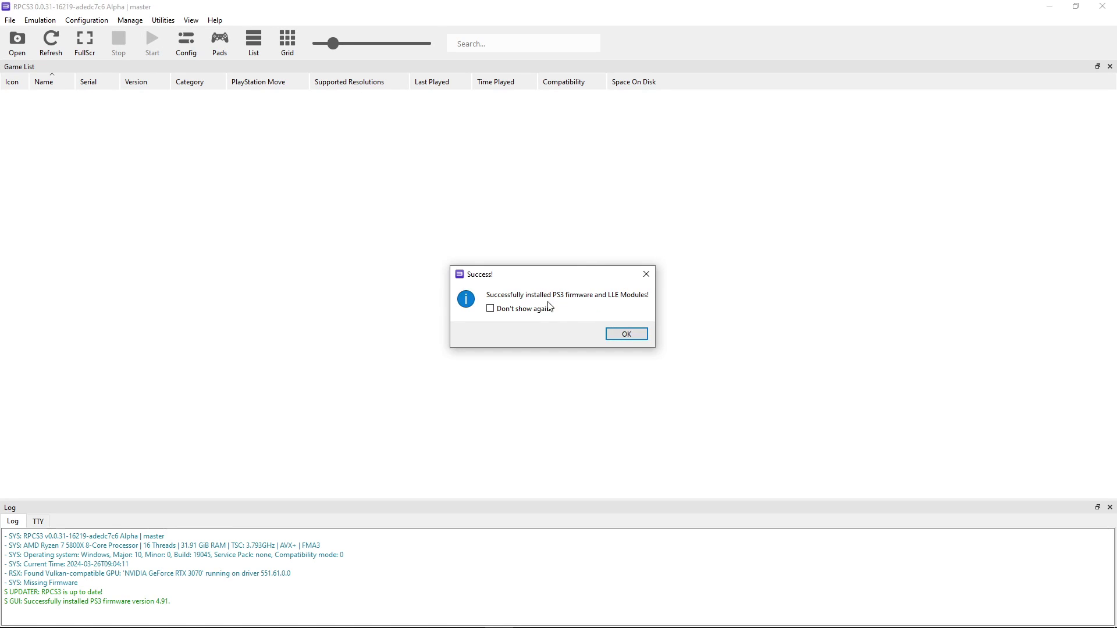
click(491, 311)
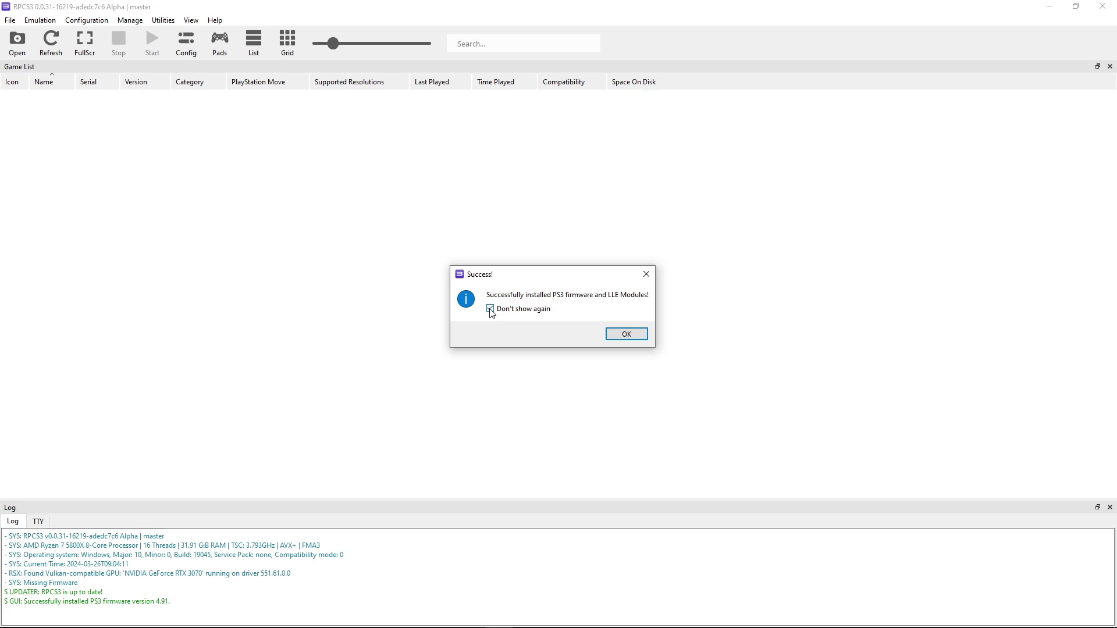
click(623, 335)
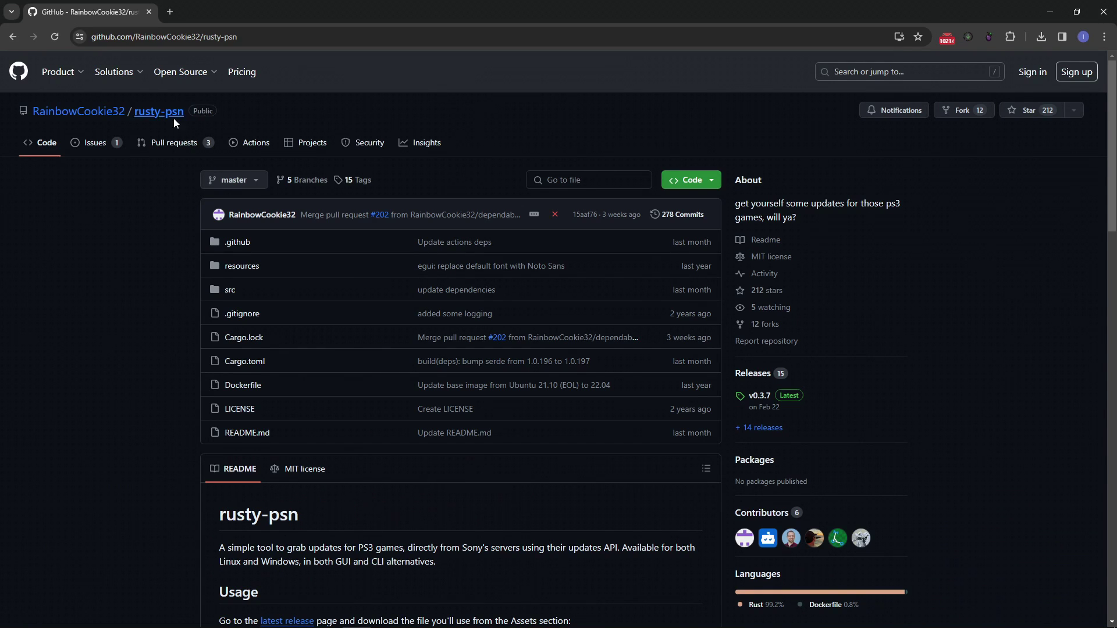
- Download rusty-psn-egui-windows.zip from the rusty-psn v0.3.7 release assets into the RPCS3 folder
click(761, 378)
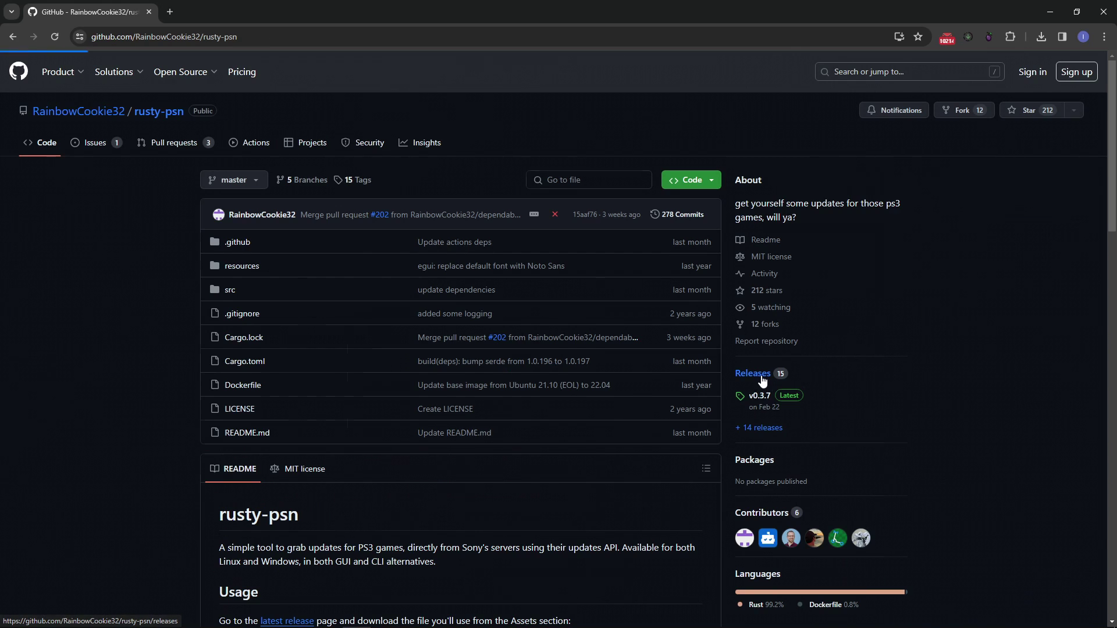
scroll(470, 283, down, 2)
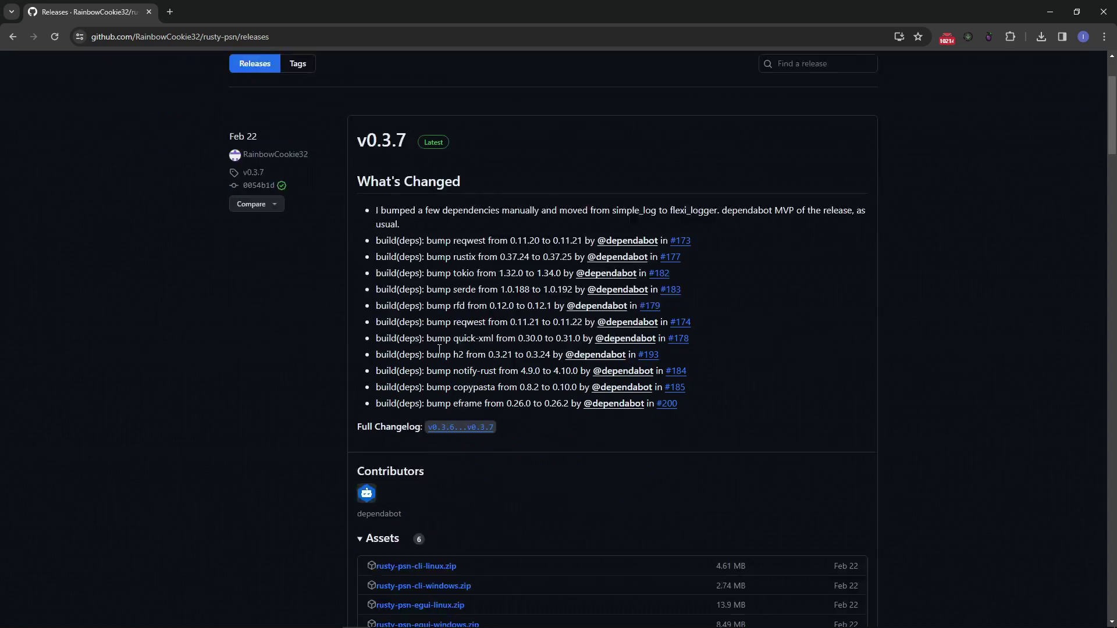
scroll(486, 299, up, 2)
scroll(486, 299, down, 4)
scroll(479, 374, down, 2)
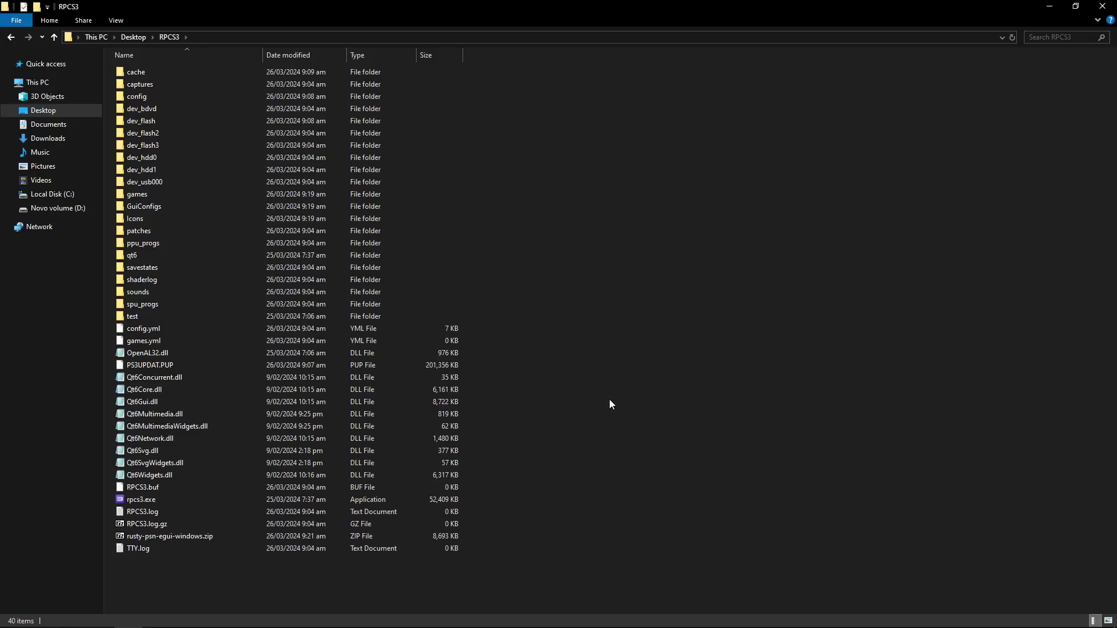
- Open rusty-psn-egui-windows.zip, extract rusty-psn.exe into the RPCS3 folder, and run it
click(170, 537)
double_click(180, 536)
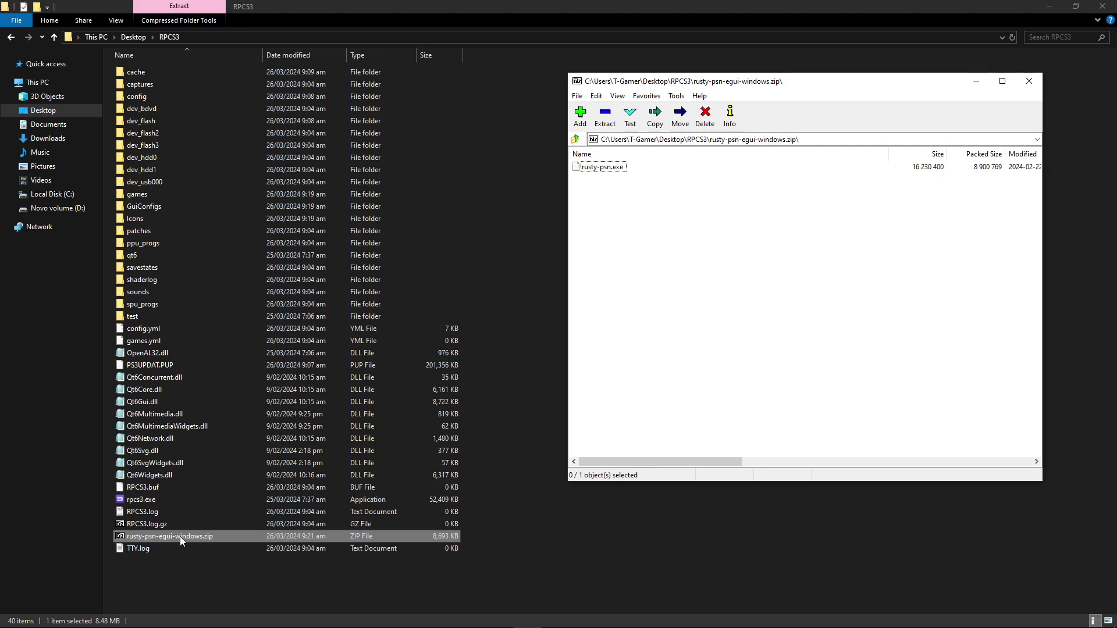
click(605, 169)
double_click(605, 169)
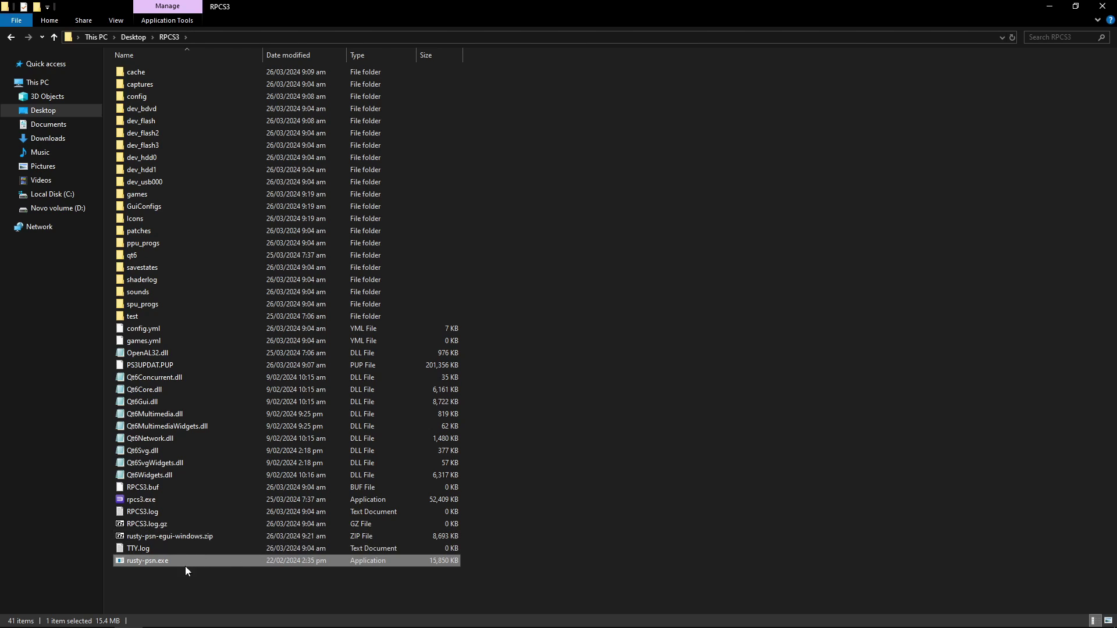
double_click(152, 562)
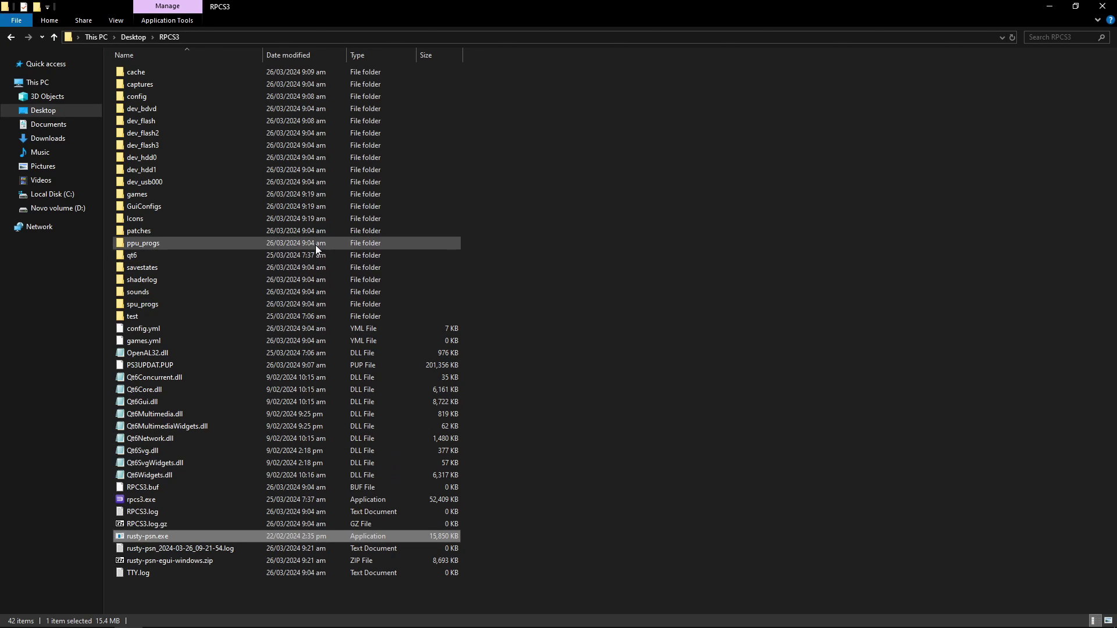
- Create a new folder named 'updates' inside the RPCS3 folder
right_click(542, 231)
mouse_move(592, 364)
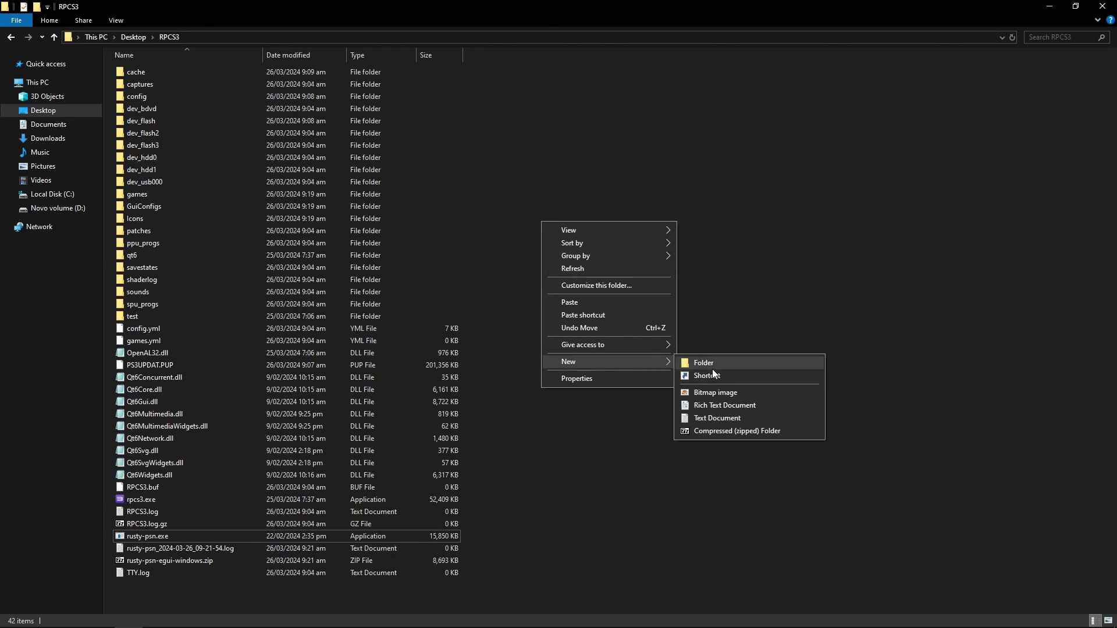
click(715, 365)
text(updates)
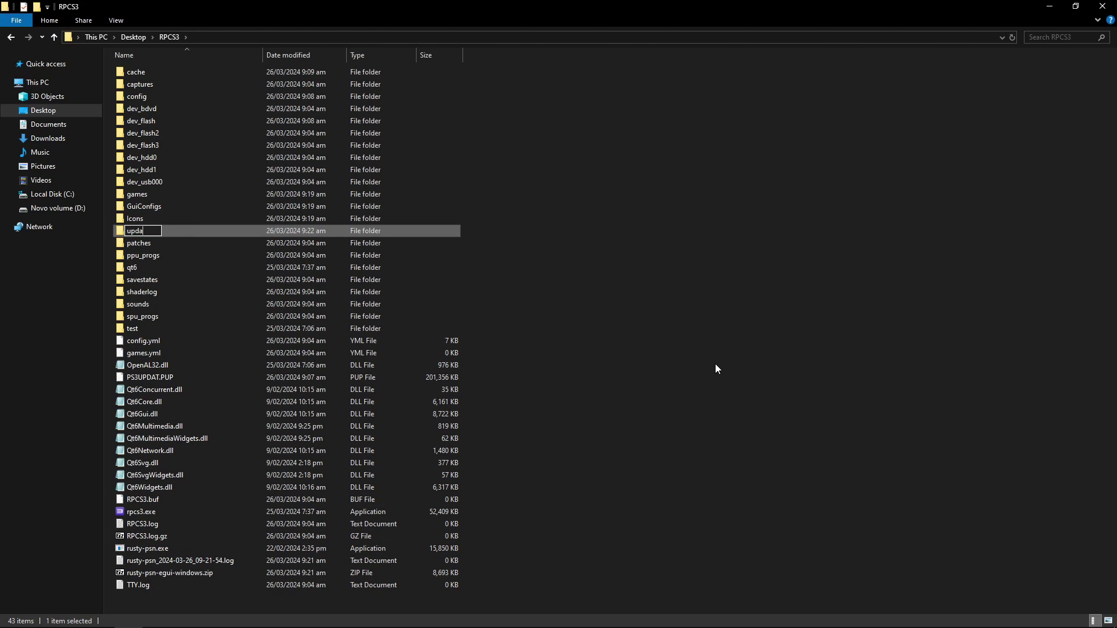
click(615, 260)
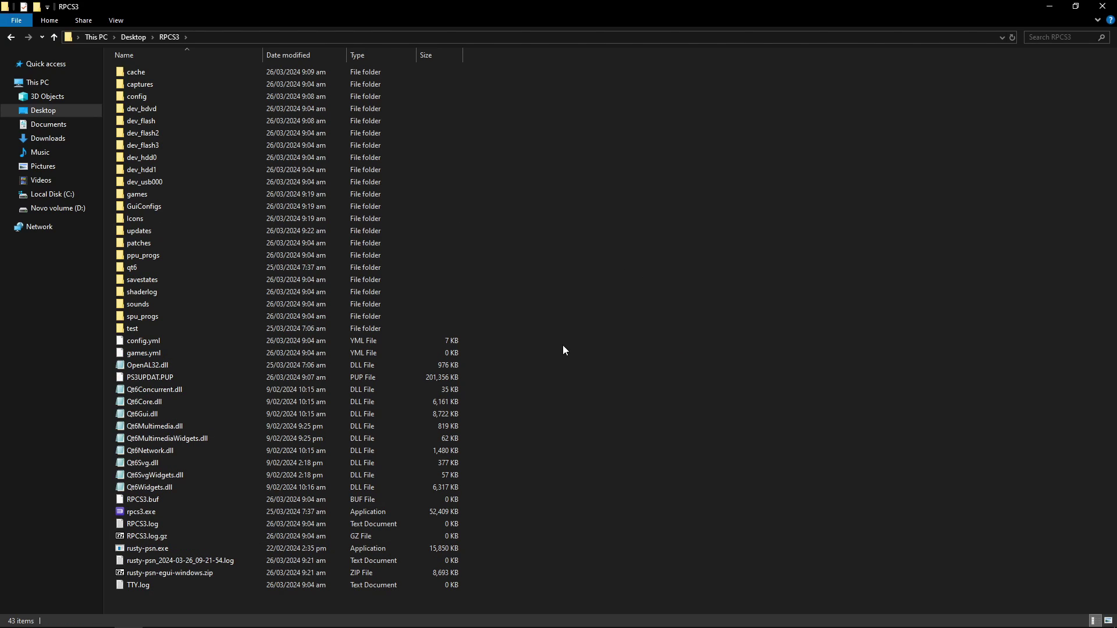
- Set rusty-psn's download folder to RPCS3\updates in its Settings
click(557, 617)
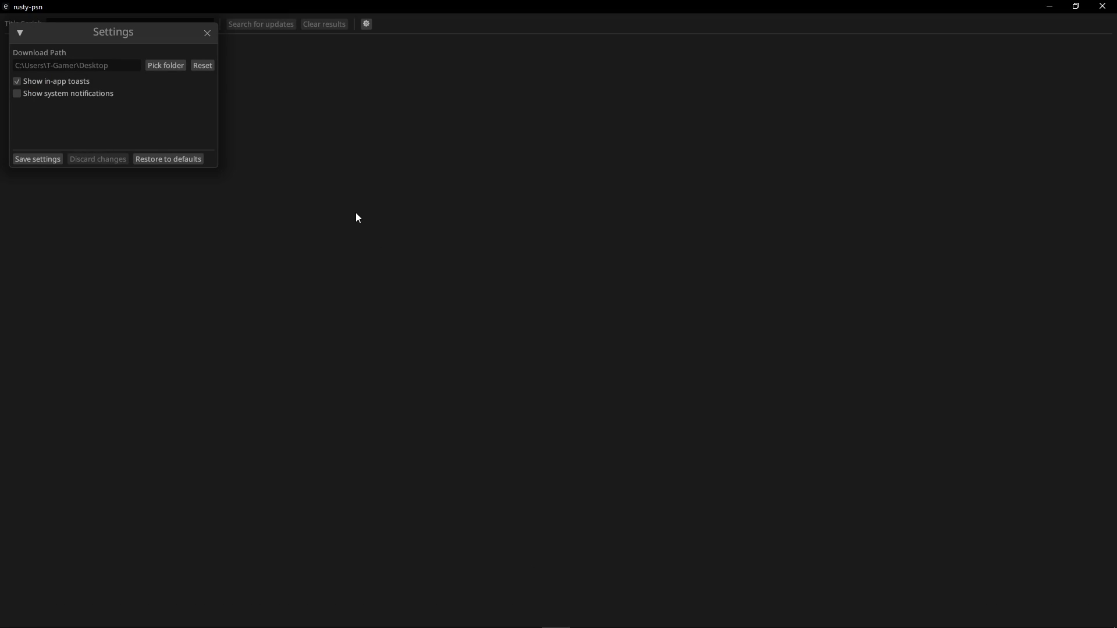
click(169, 68)
drag(609, 135, 604, 176)
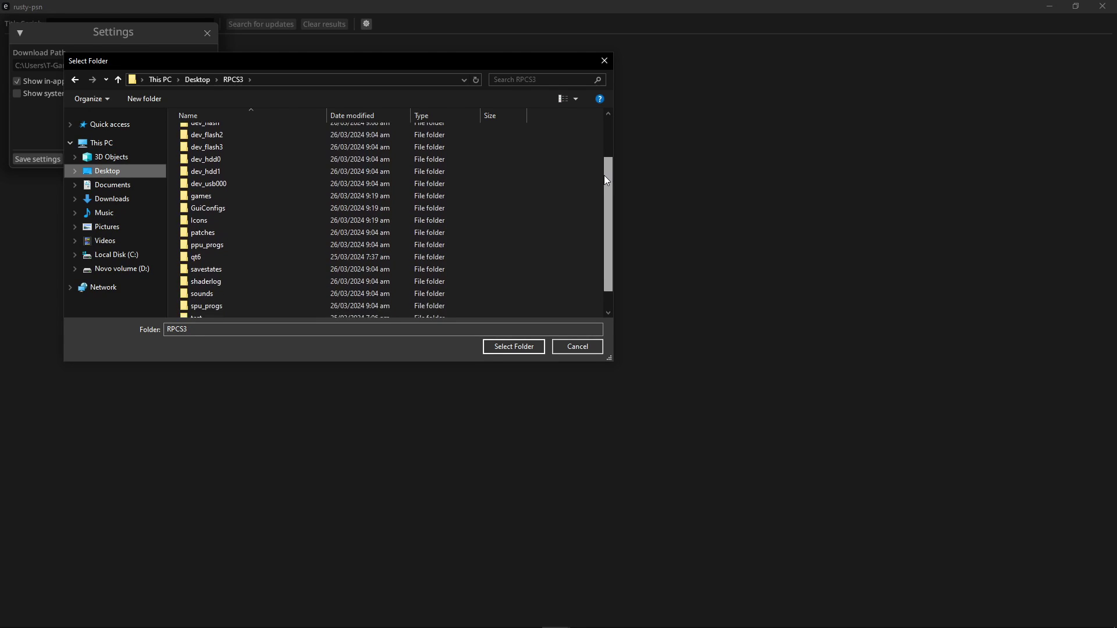
scroll(412, 260, down, 2)
click(240, 309)
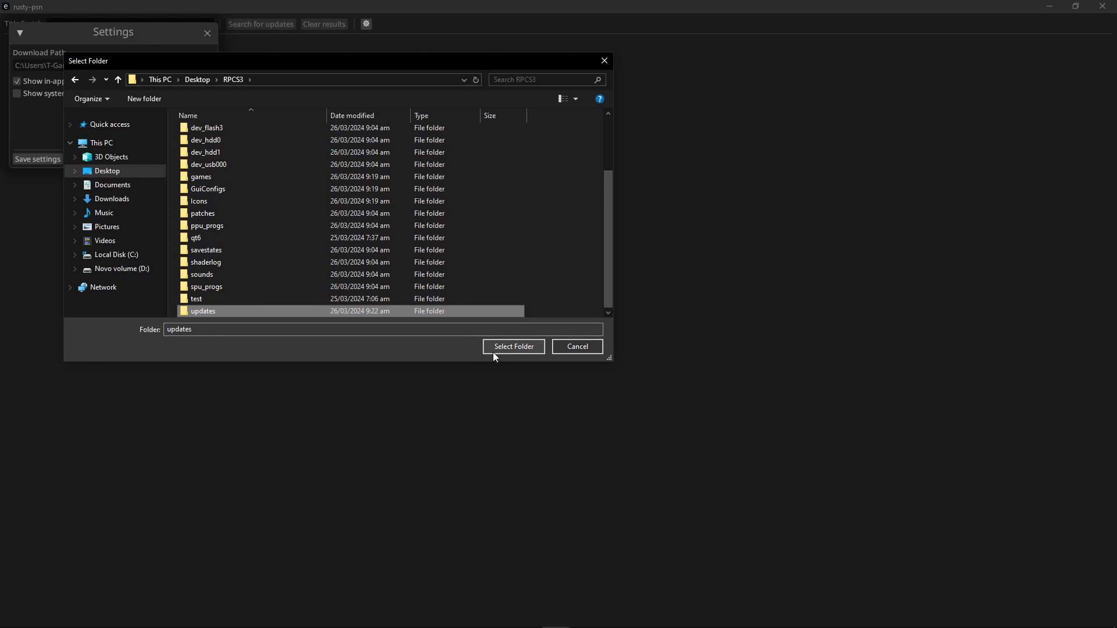
click(512, 348)
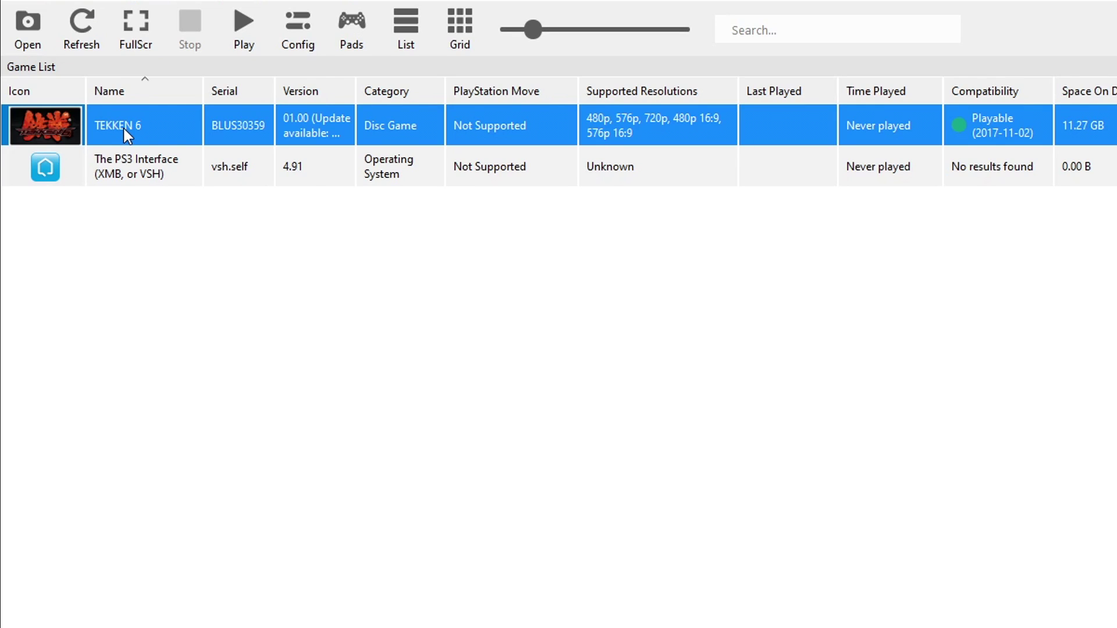
right_click(123, 128)
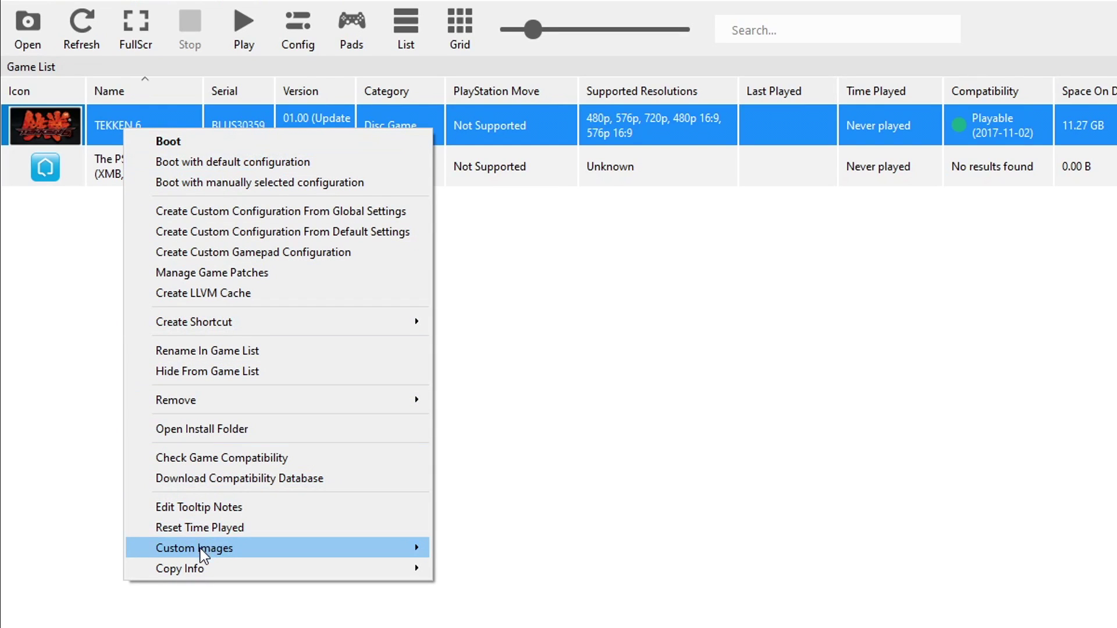
mouse_move(190, 572)
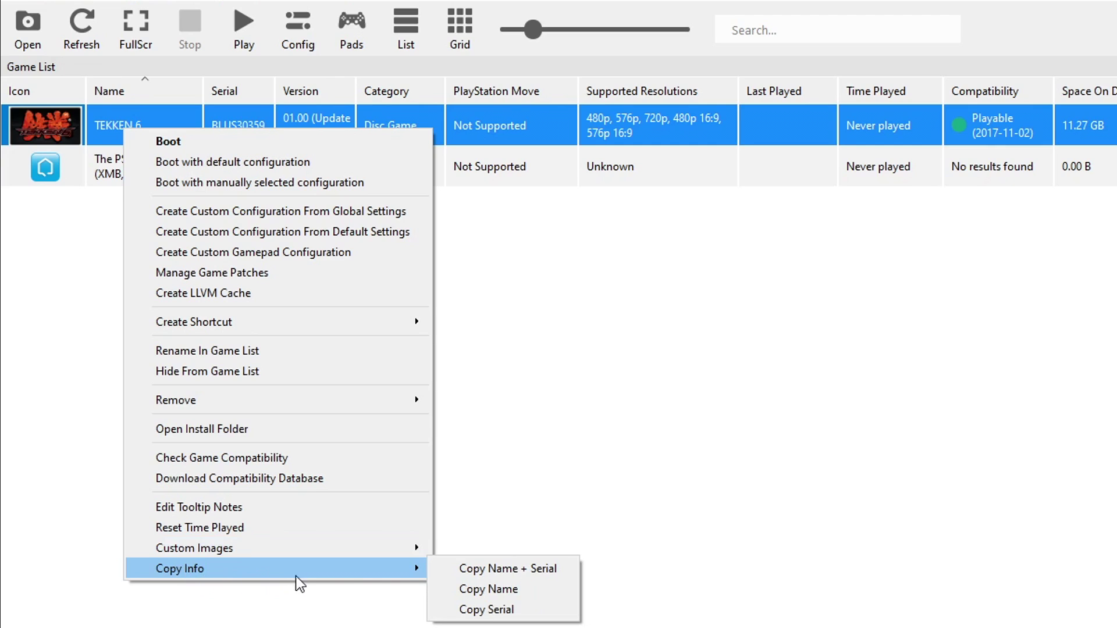
click(471, 611)
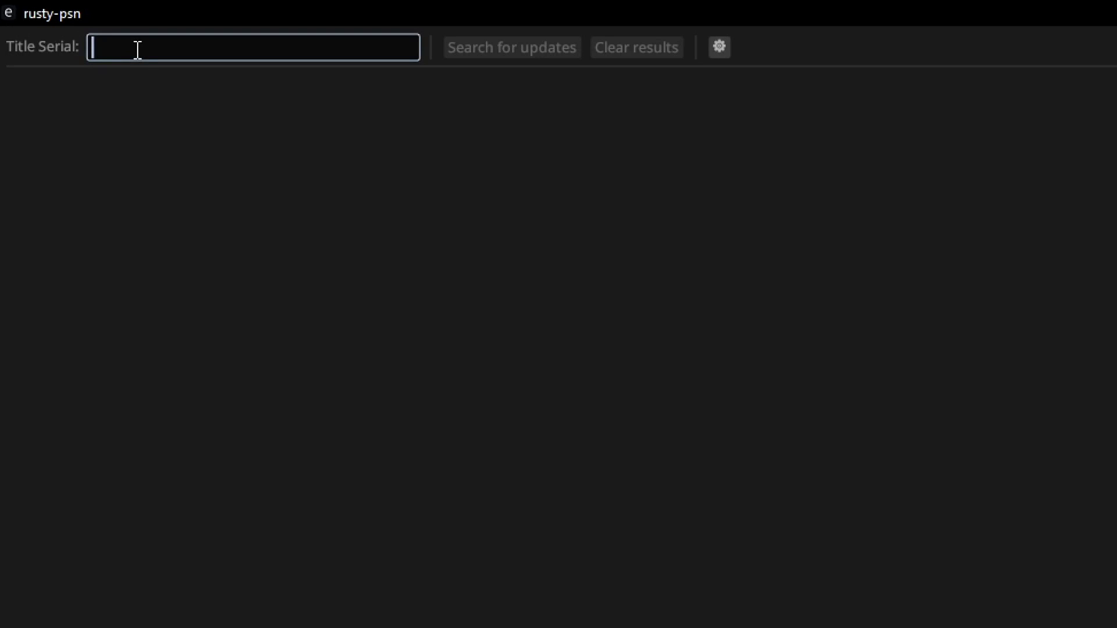
- Paste serial BLUS30359, search for updates, and download TEKKEN 6 package version 01.03
right_click(138, 45)
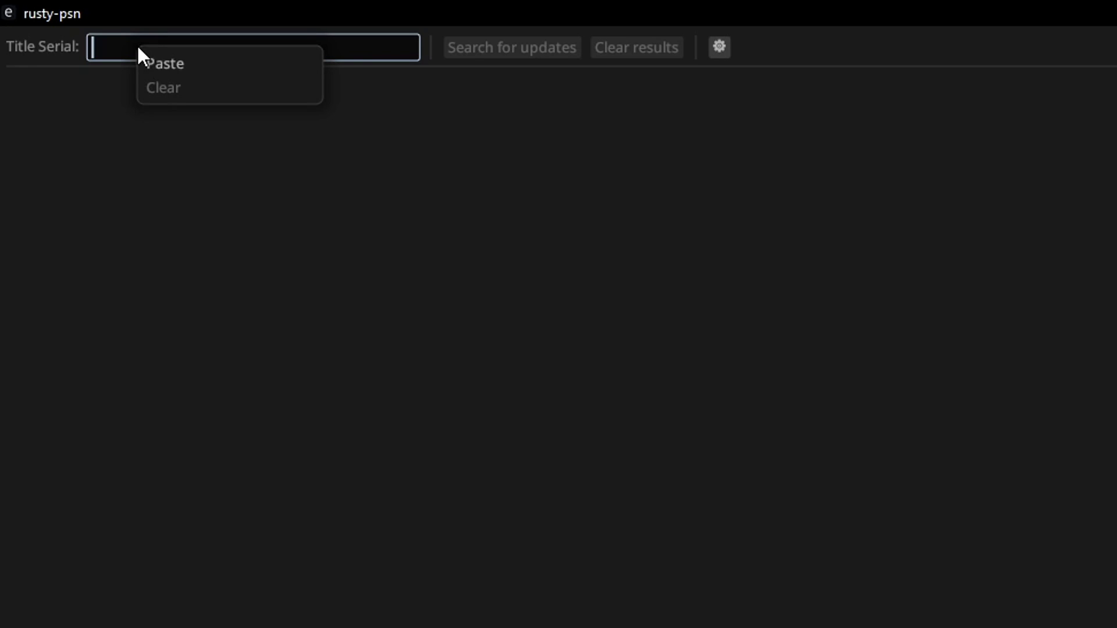
click(169, 65)
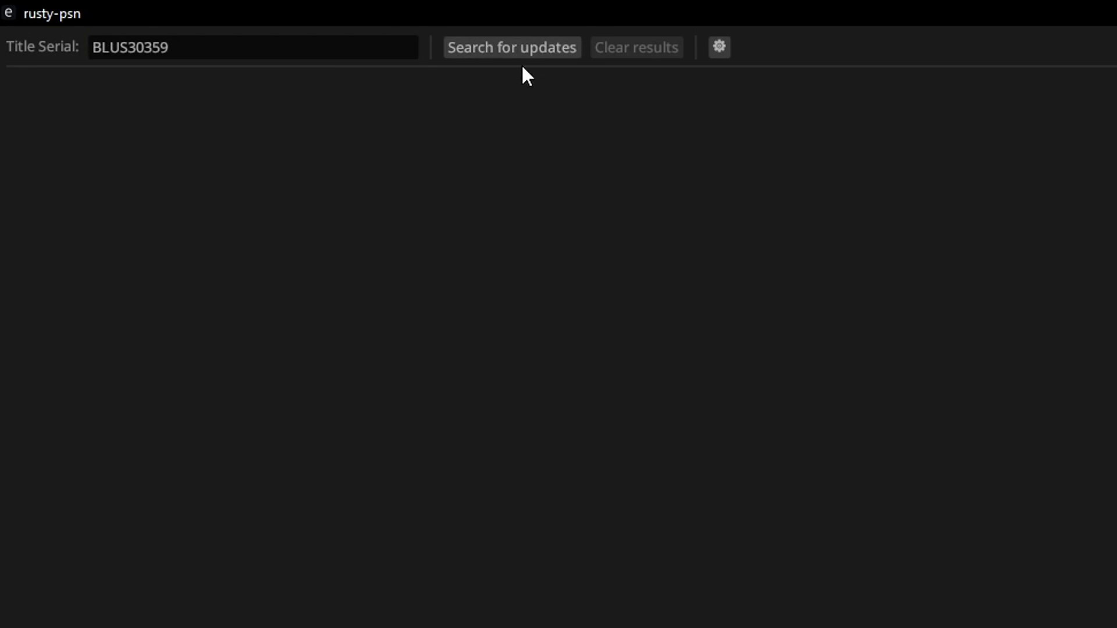
click(517, 47)
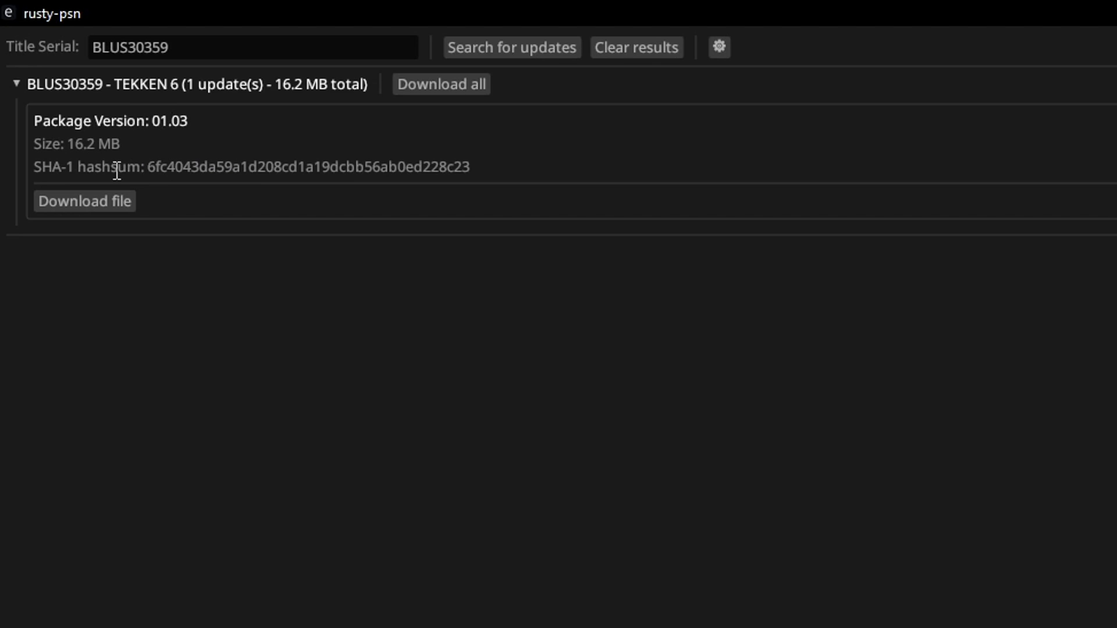
click(81, 211)
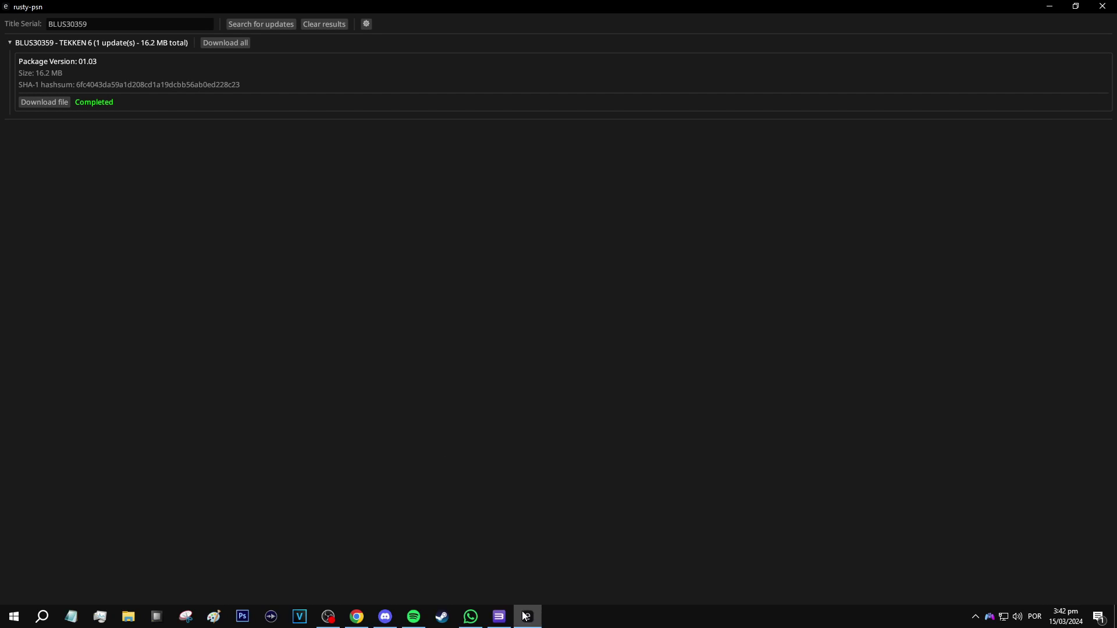
- Start a package install in RPCS3 and browse to the updates\BLUS30359 folder
click(501, 618)
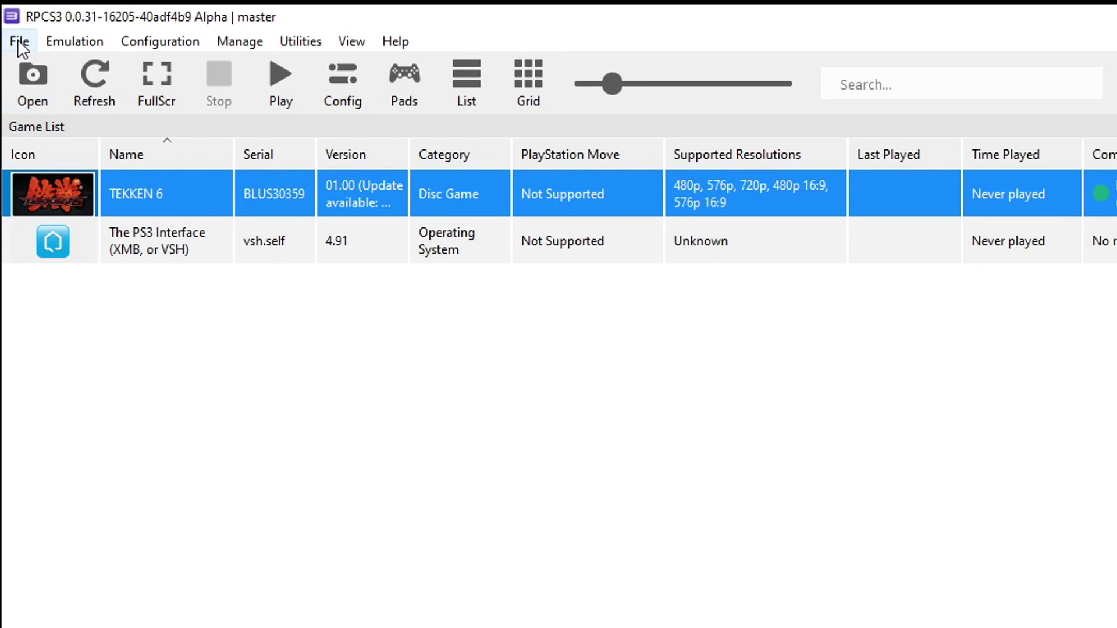
click(19, 42)
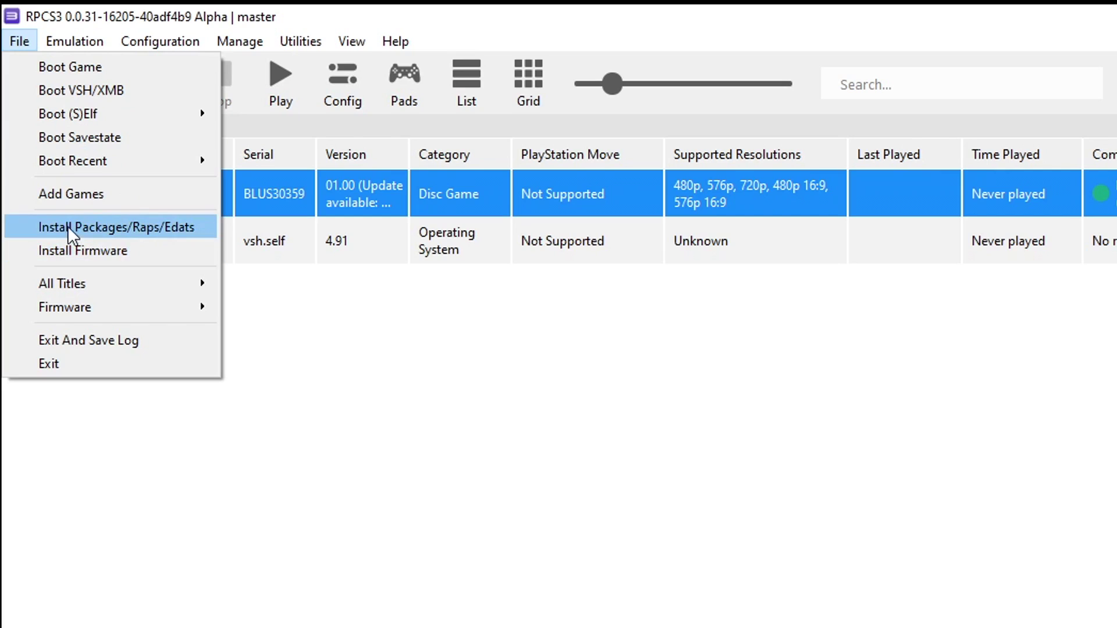
click(132, 230)
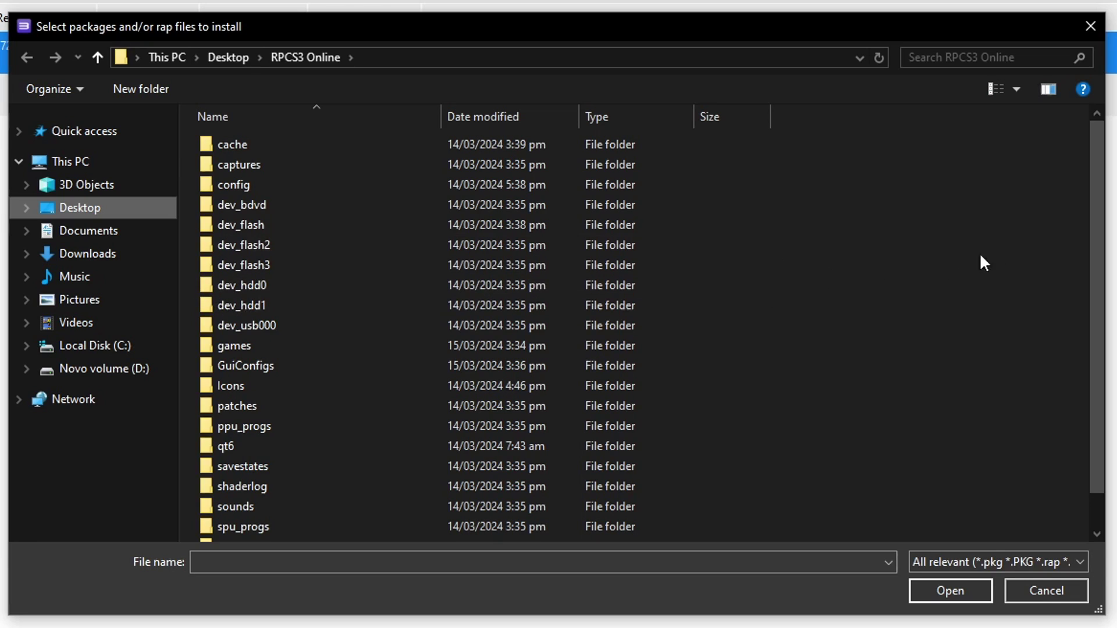
drag(1092, 216, 1098, 248)
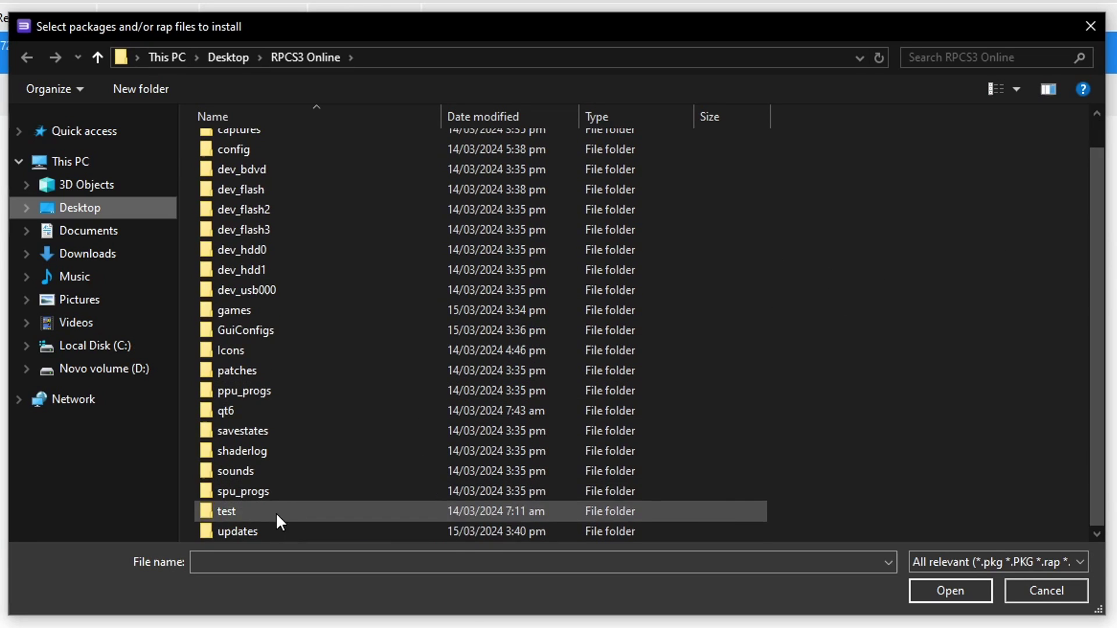
double_click(248, 532)
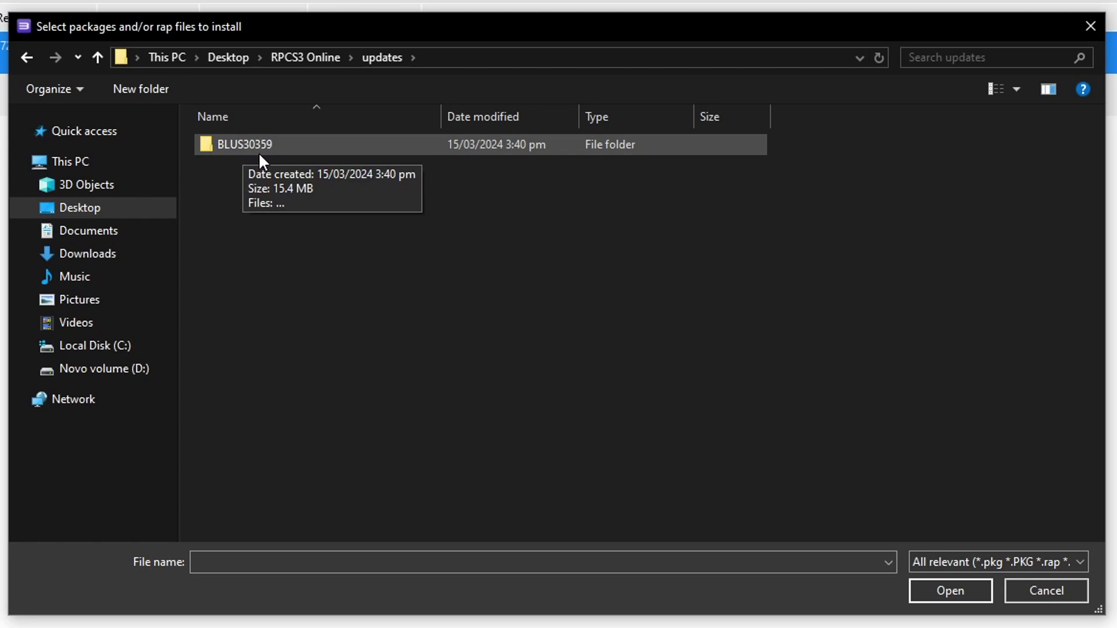
double_click(243, 145)
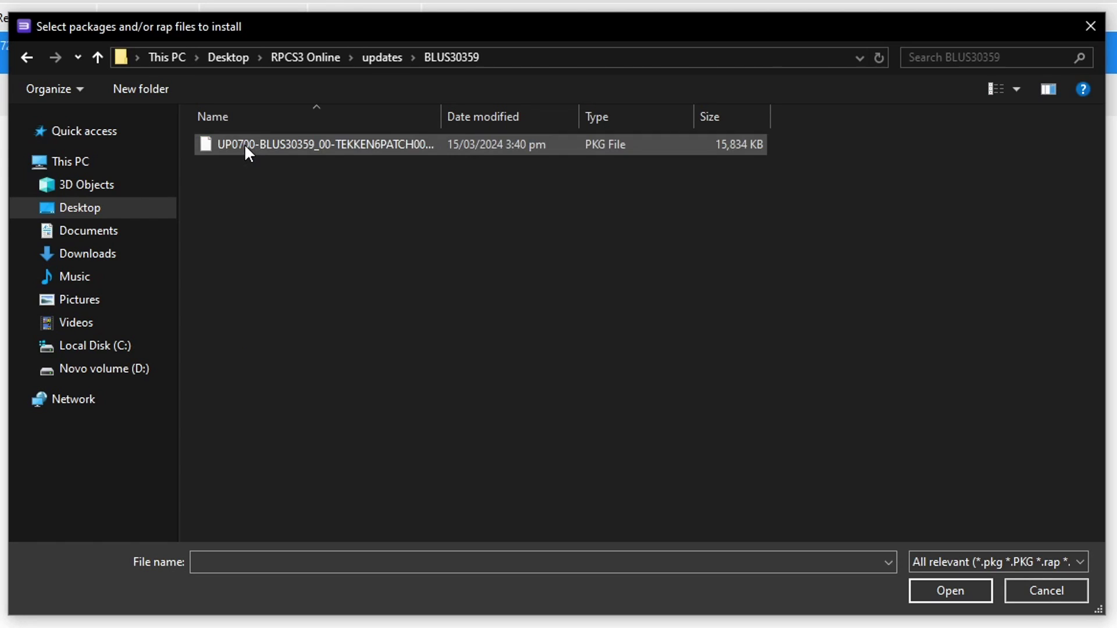
- Select and open the UP0700-BLUS30359 TEKKEN6PATCH .pkg file for installation
click(292, 147)
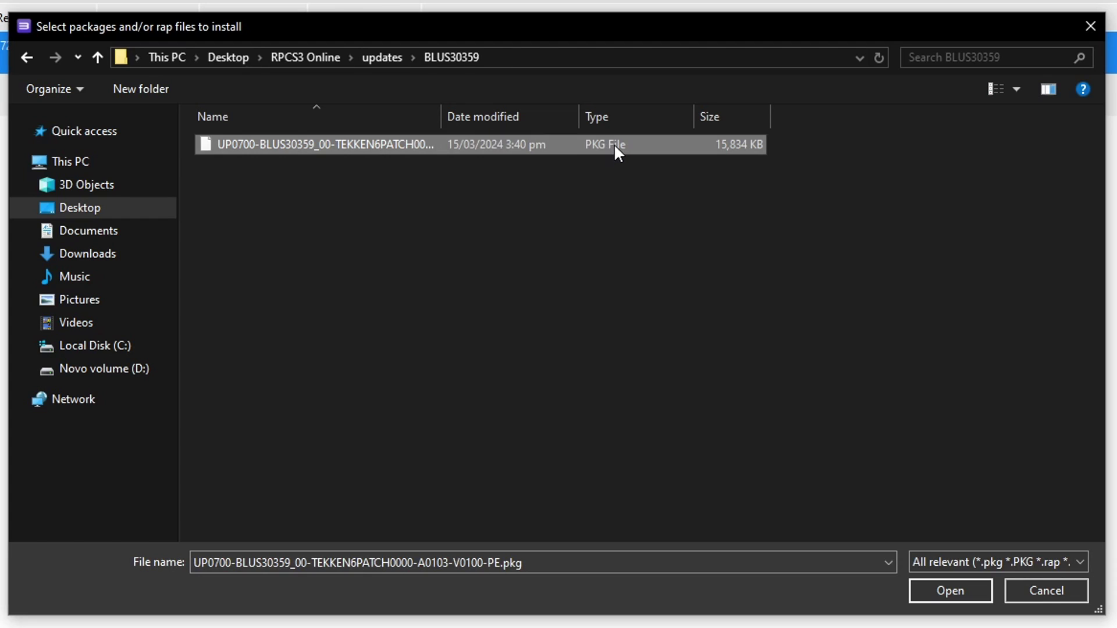
click(570, 201)
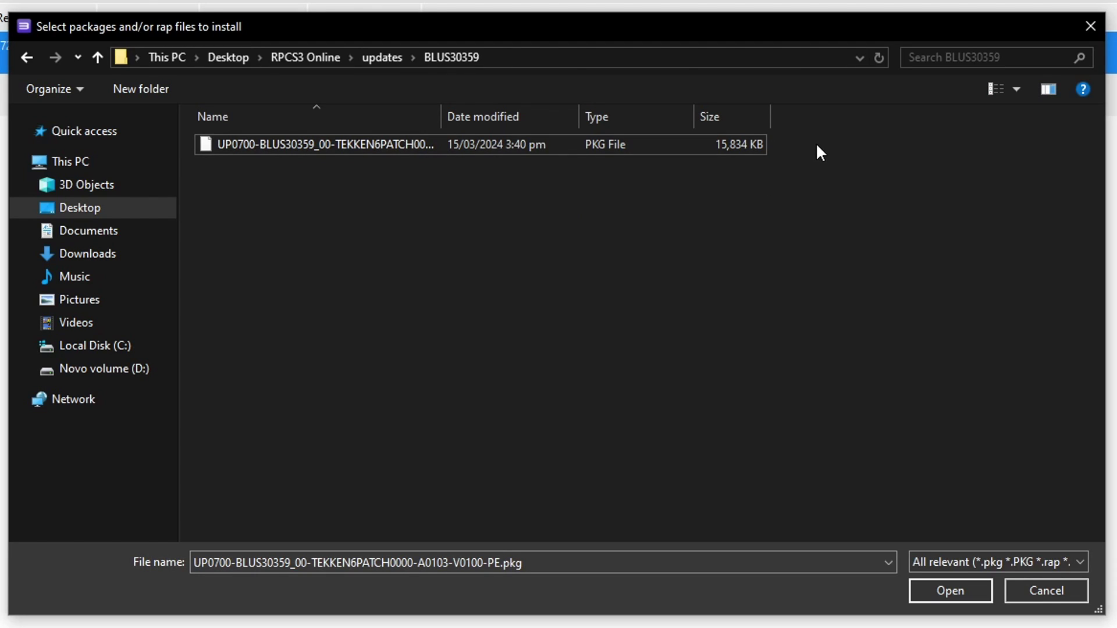
mouse_move(817, 144)
mouse_down()
mouse_move(740, 160)
mouse_move(577, 364)
mouse_up()
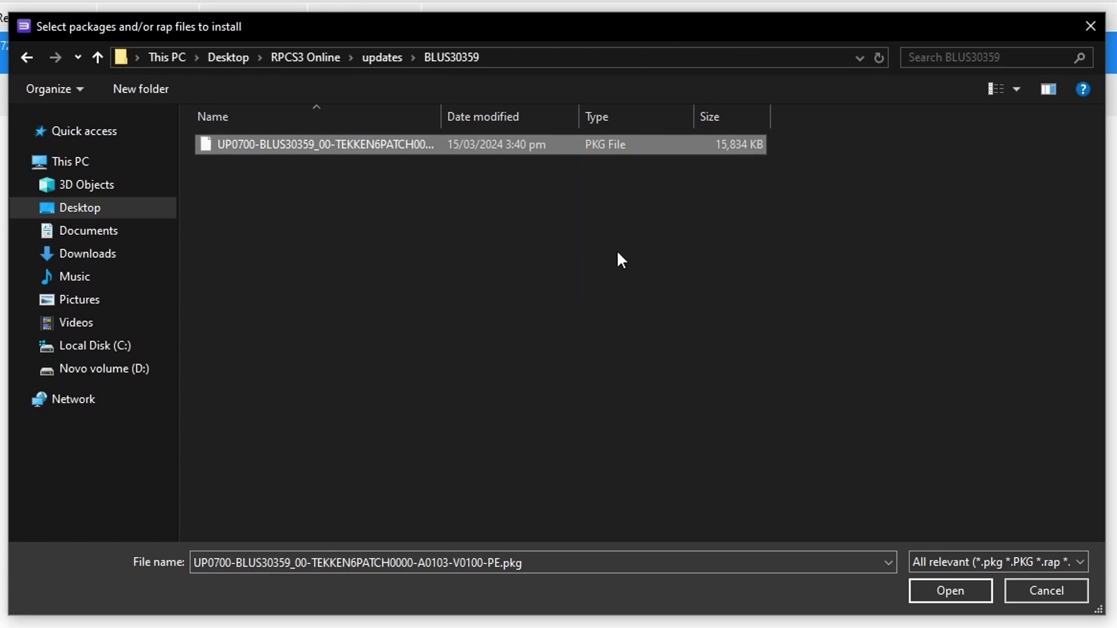
click(625, 241)
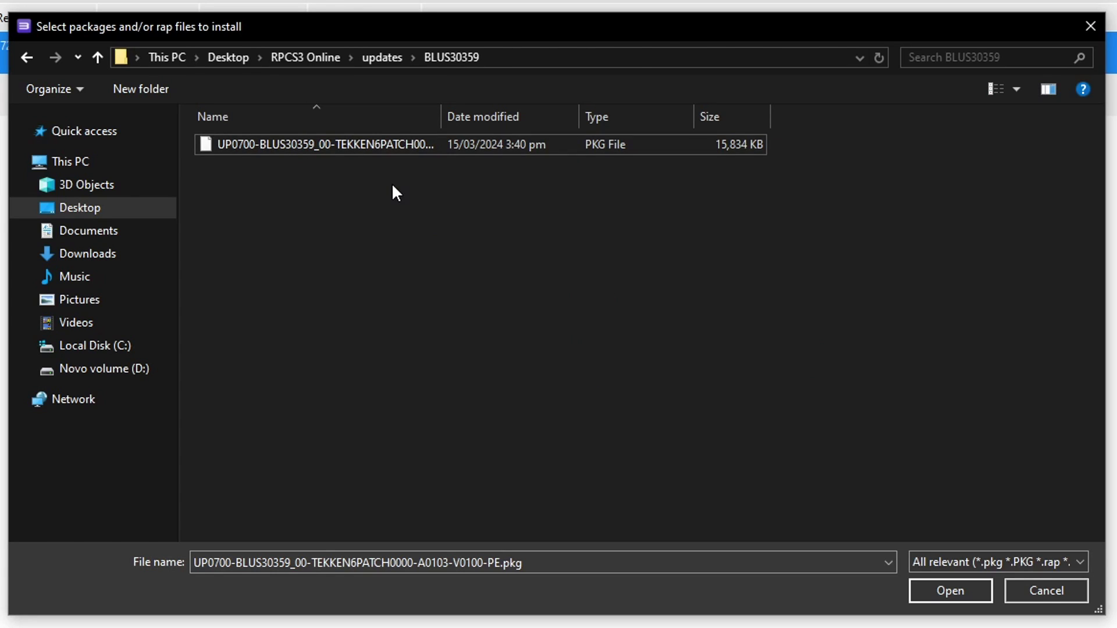
click(374, 150)
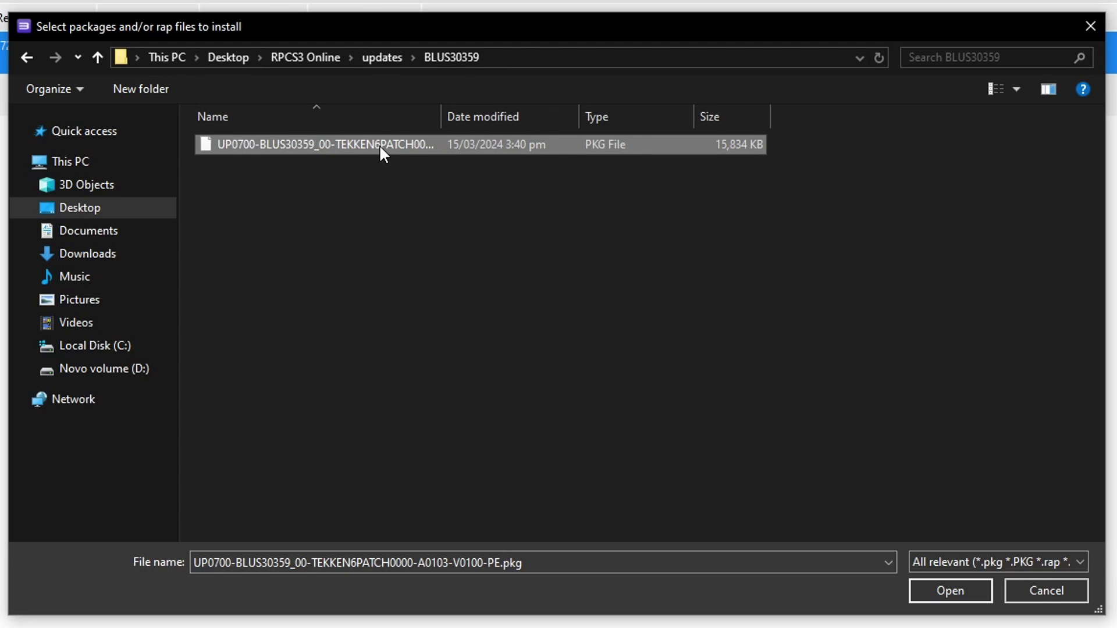
double_click(380, 144)
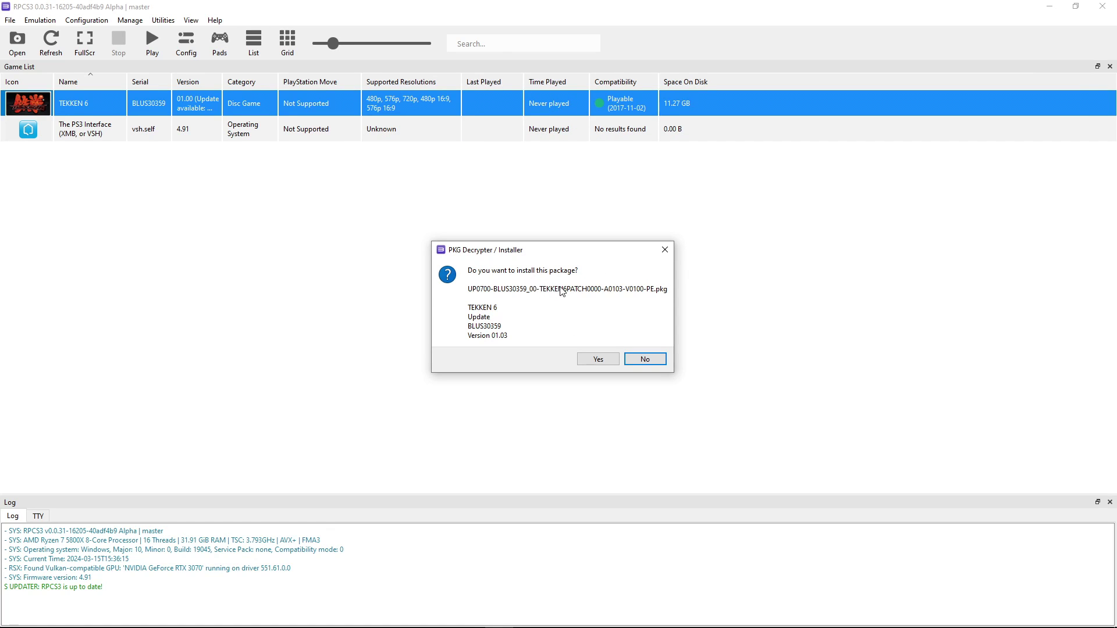
- Install the Tekken 6 update package so the game lists version 01.03
click(599, 356)
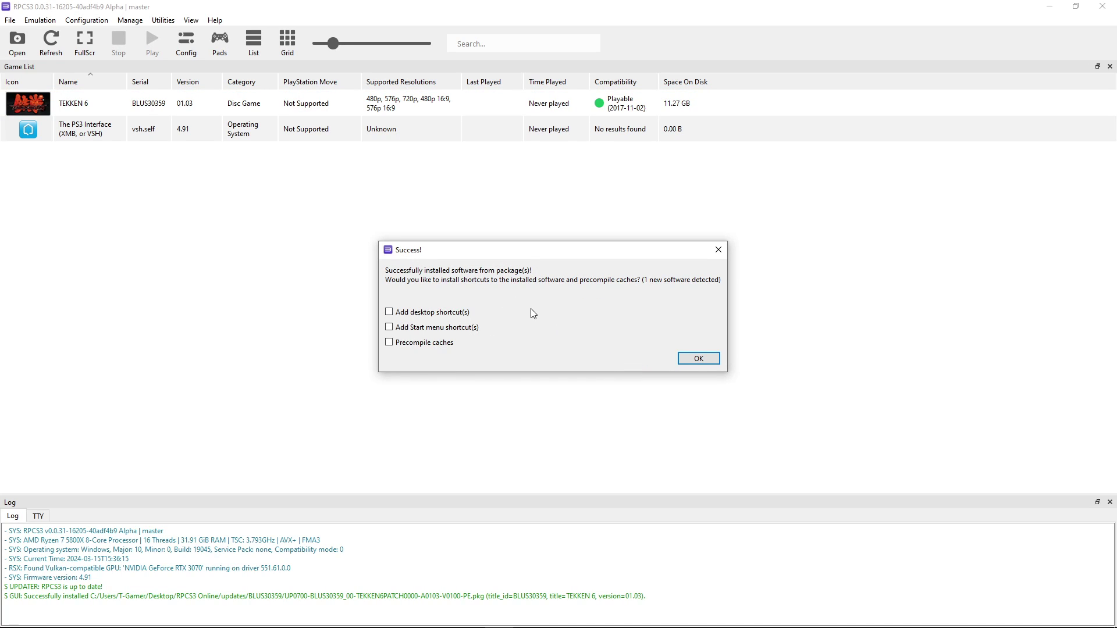
click(693, 360)
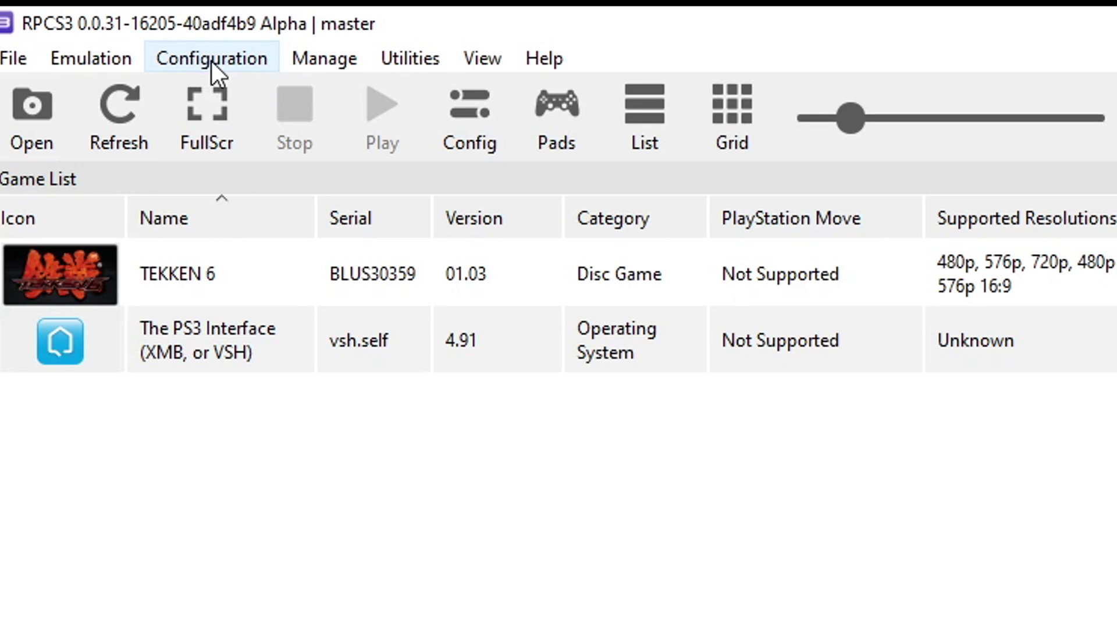
- Start creating an RPCN account and replace the suggested username with the chosen one
click(211, 63)
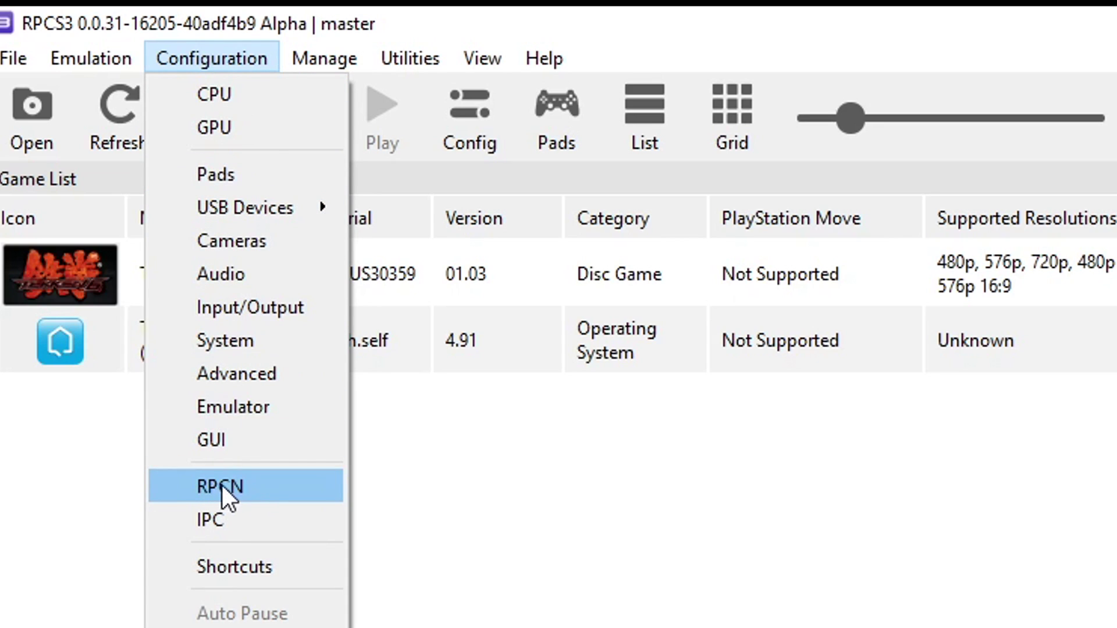
click(239, 490)
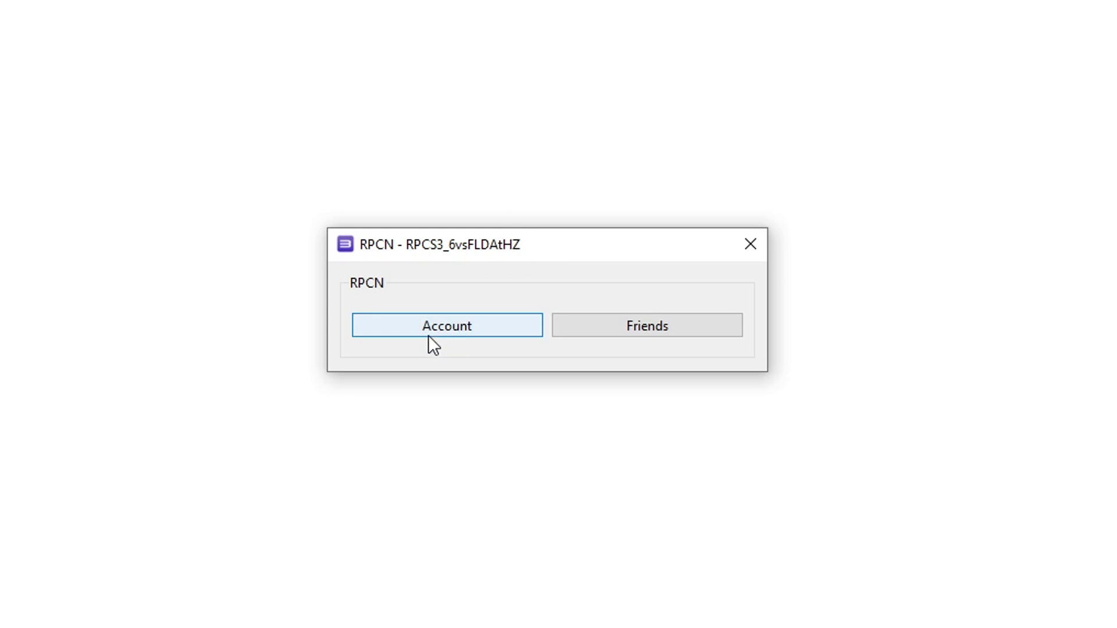
click(452, 337)
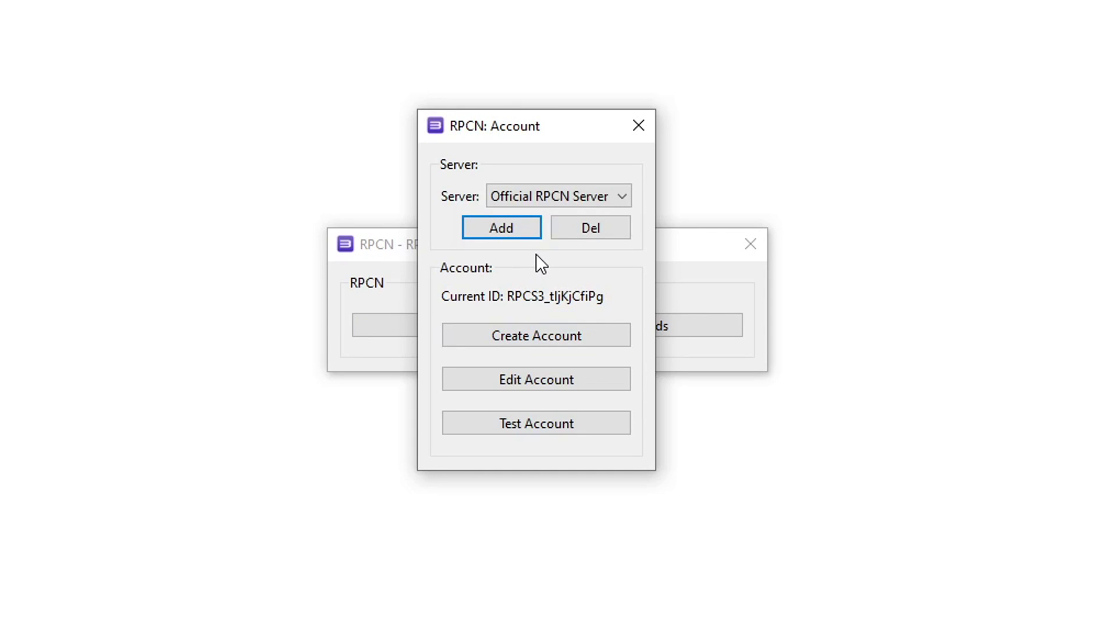
click(541, 341)
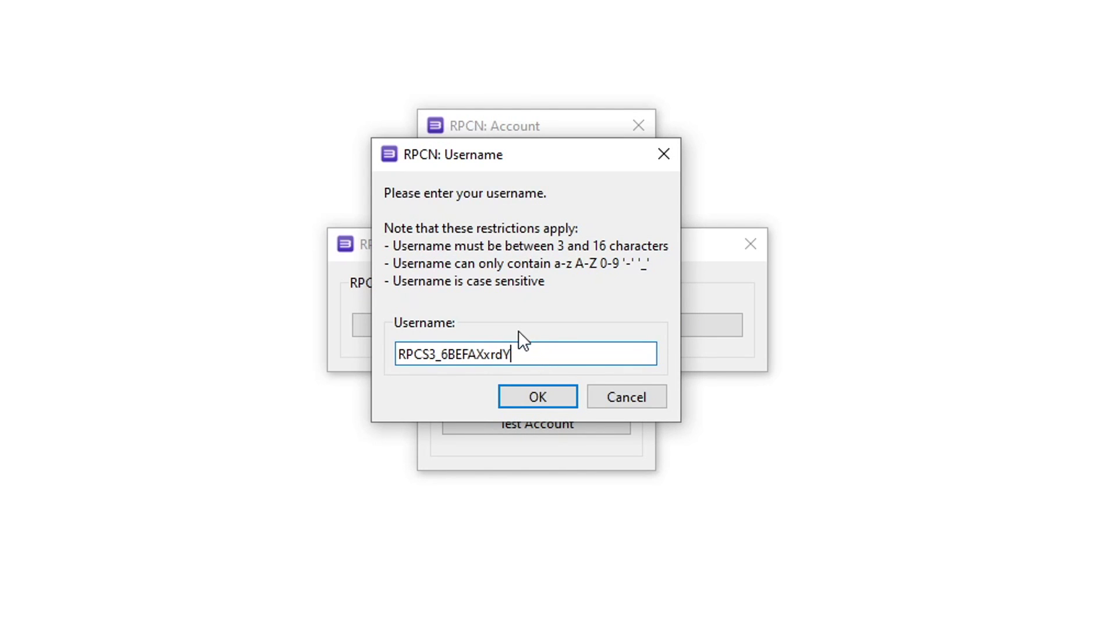
drag(511, 355, 333, 327)
text(DinoCris)
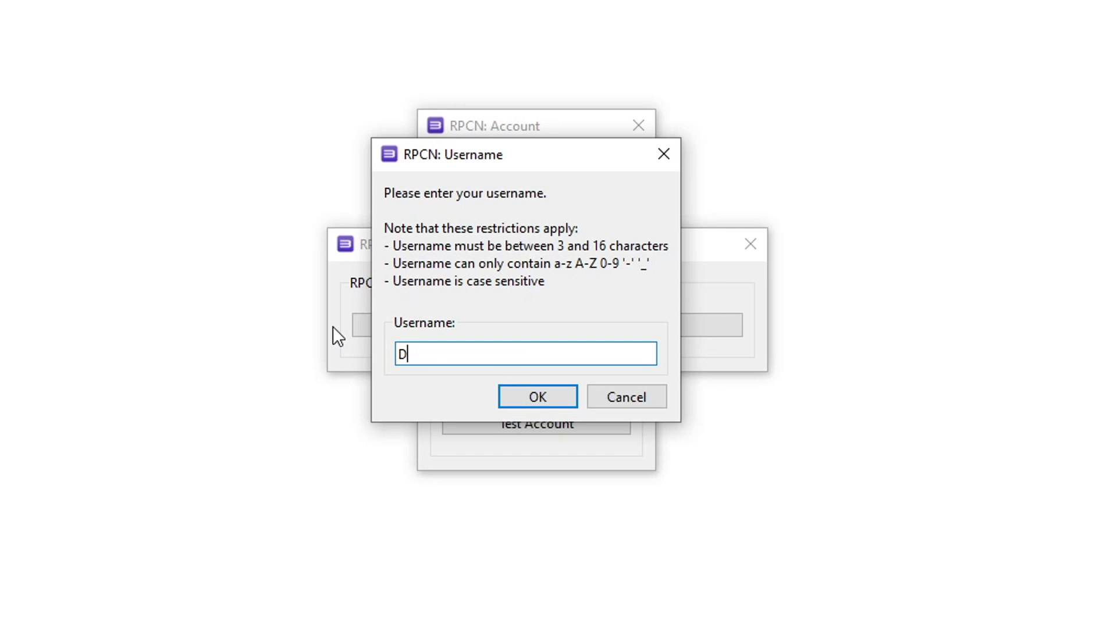
text(isRemake)
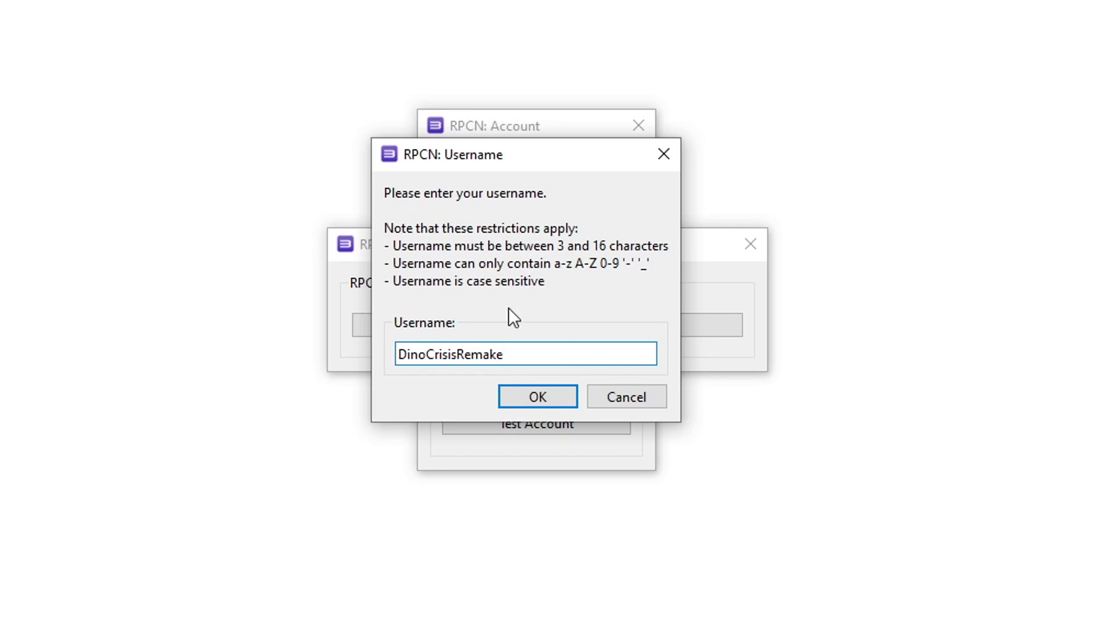
click(539, 400)
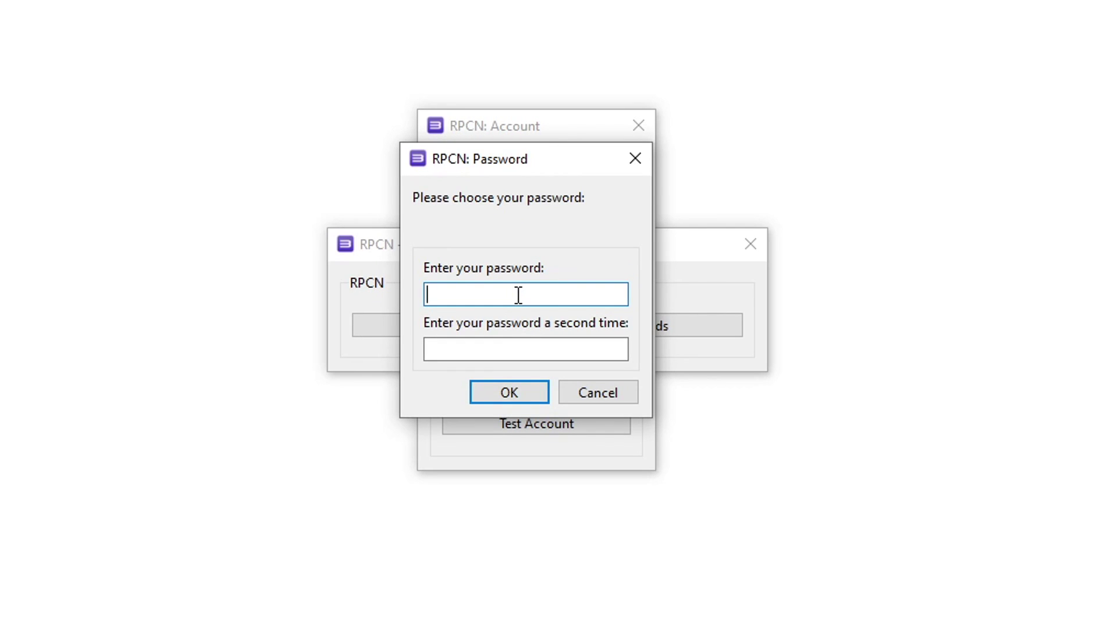
- Enter the account password twice, then fill in the e-mail address and its confirmation
text(***********)
key(Tab)
text(***********)
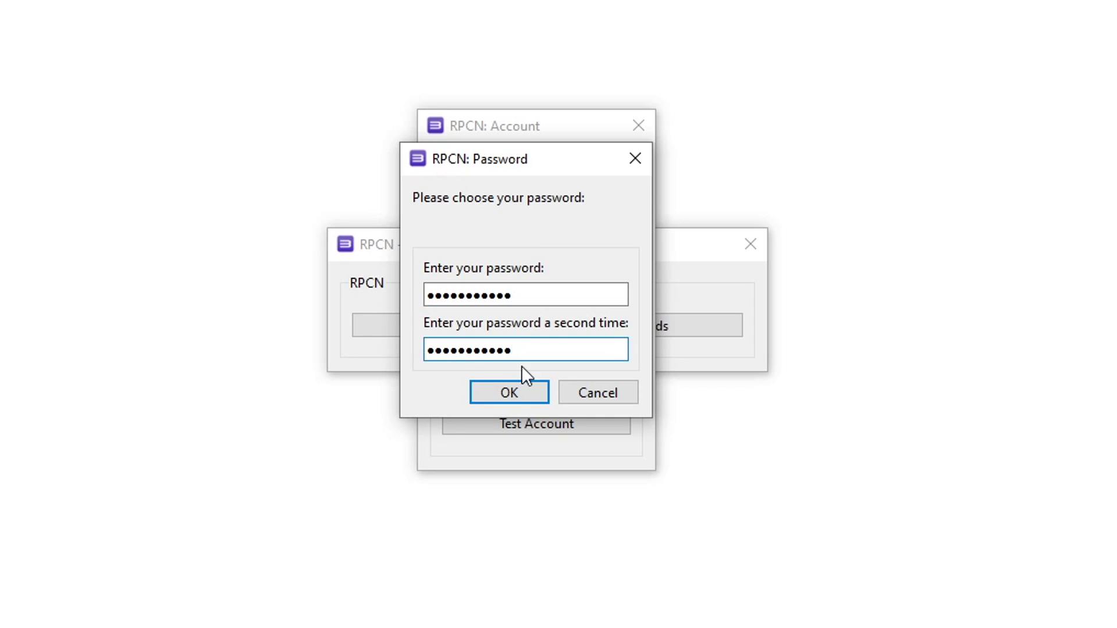
click(511, 392)
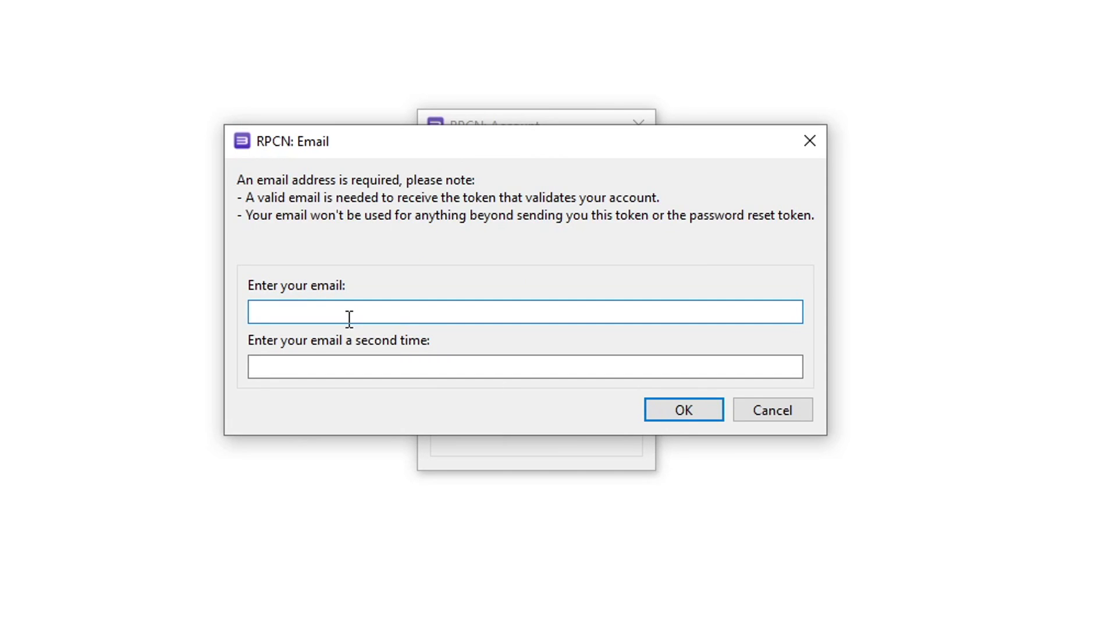
text(Your)
text(Email@gmail)
text(.com)
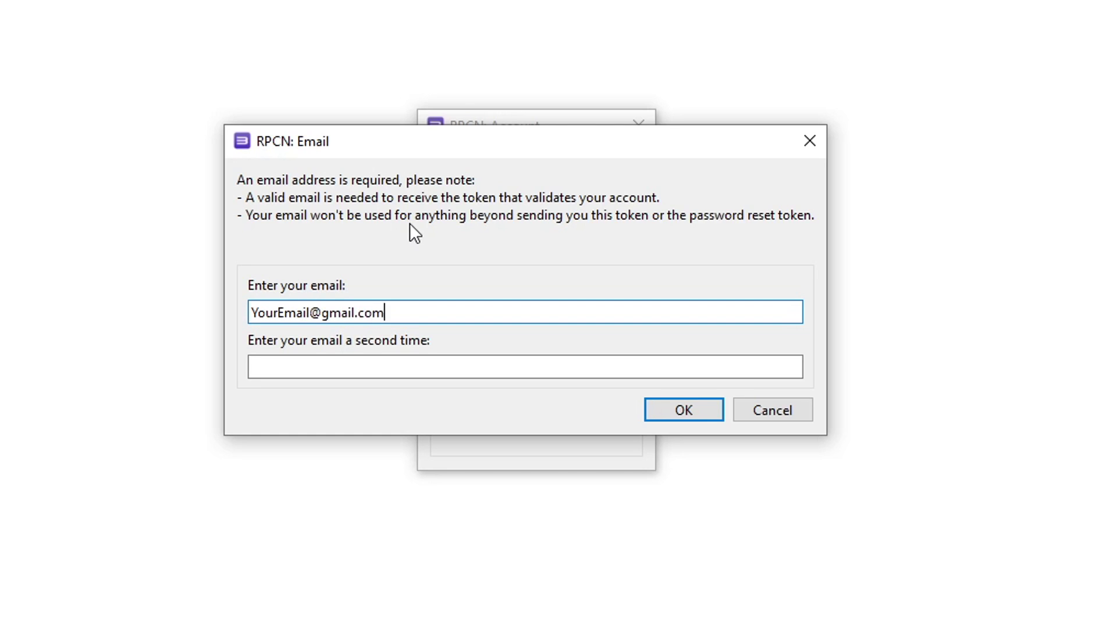
key(Tab)
text(YourEmail@)
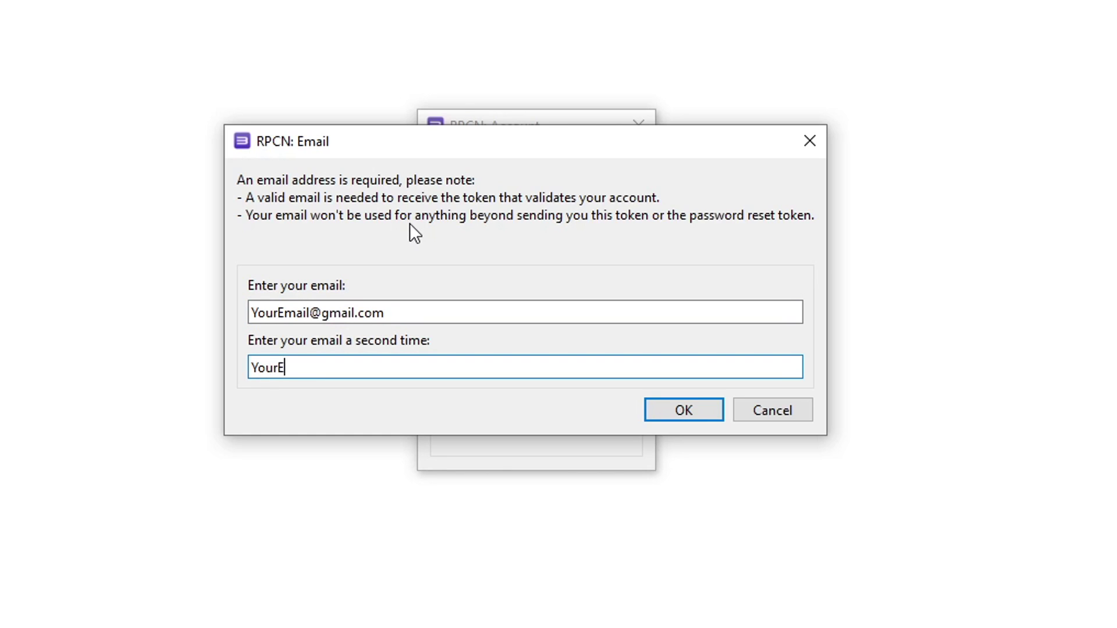
text(gmai)
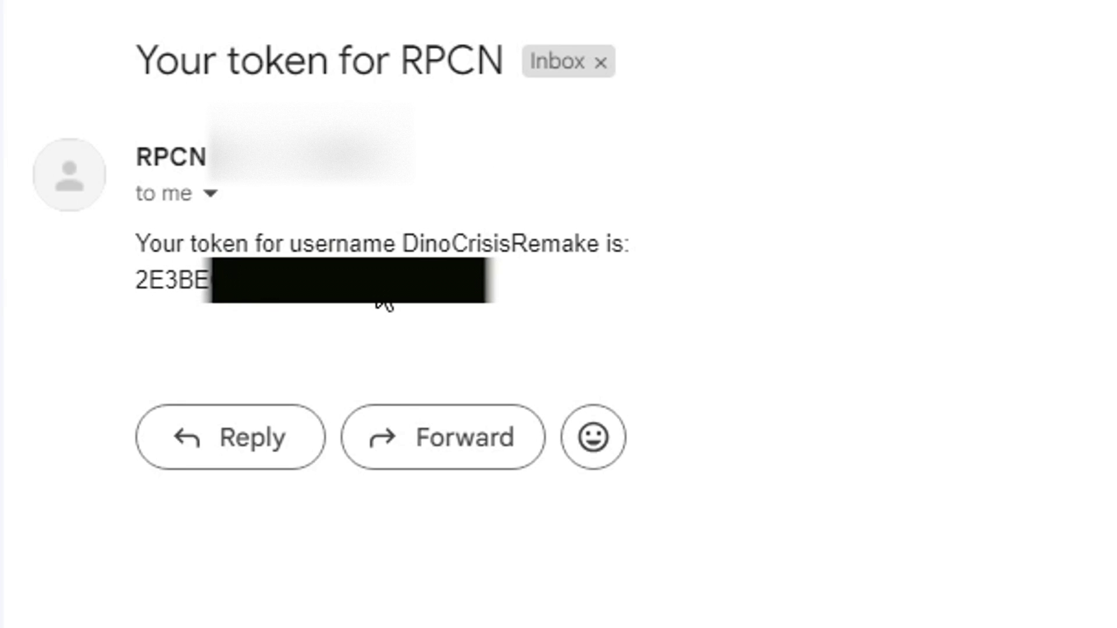
- Copy the verification token from the 'Your token for RPCN' e-mail
drag(382, 304, 154, 289)
right_click(207, 291)
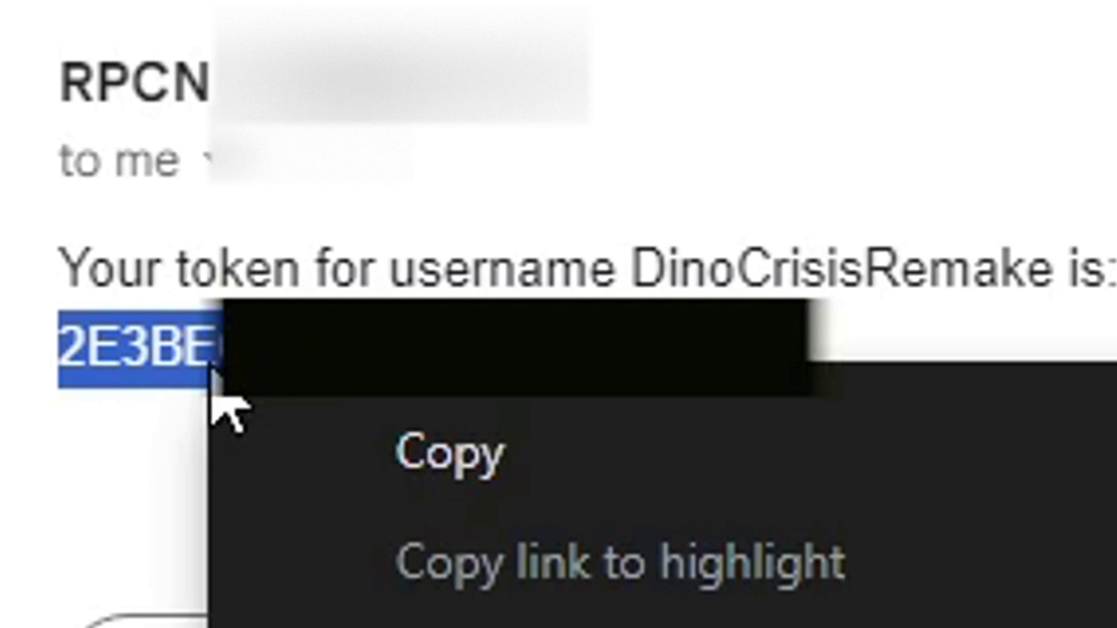
click(444, 456)
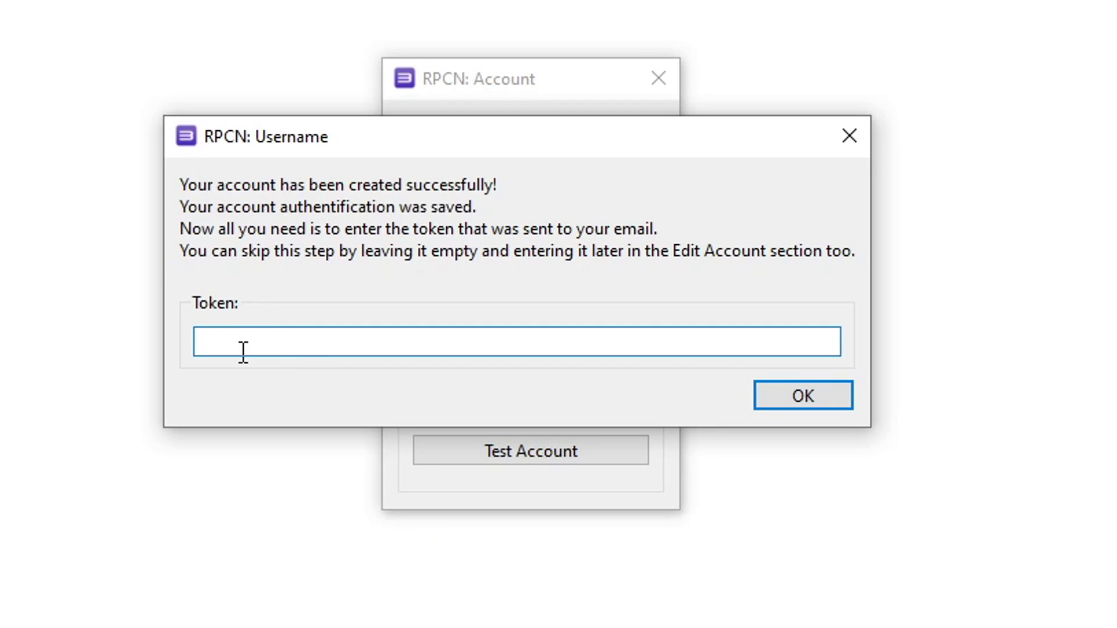
- Submit the token, confirm the new RPCN account tests as valid, and close account settings
click(790, 404)
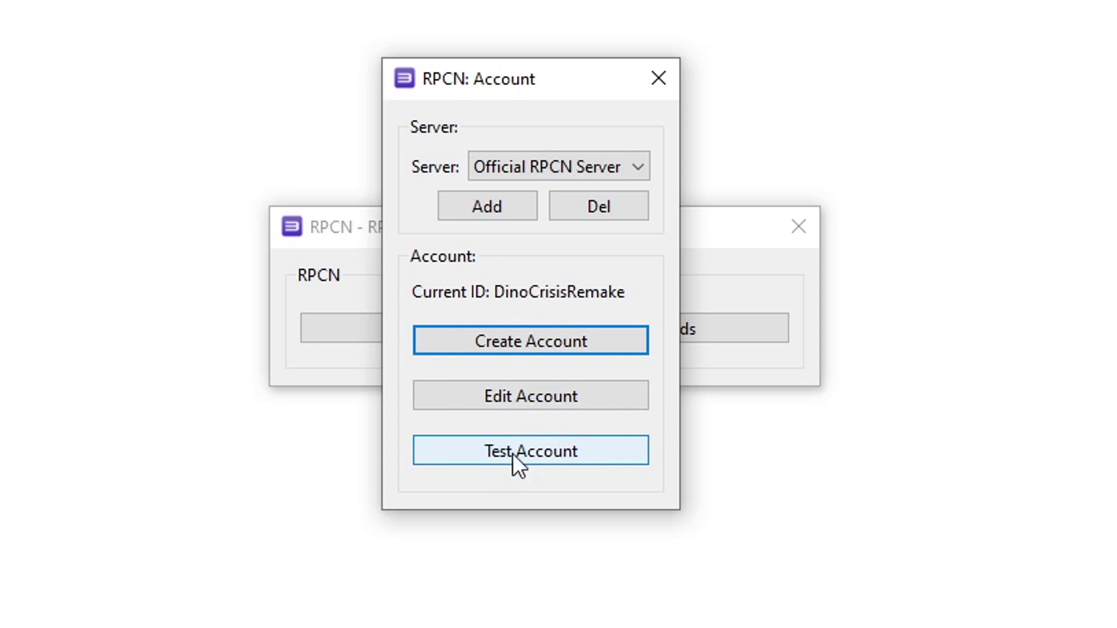
click(531, 455)
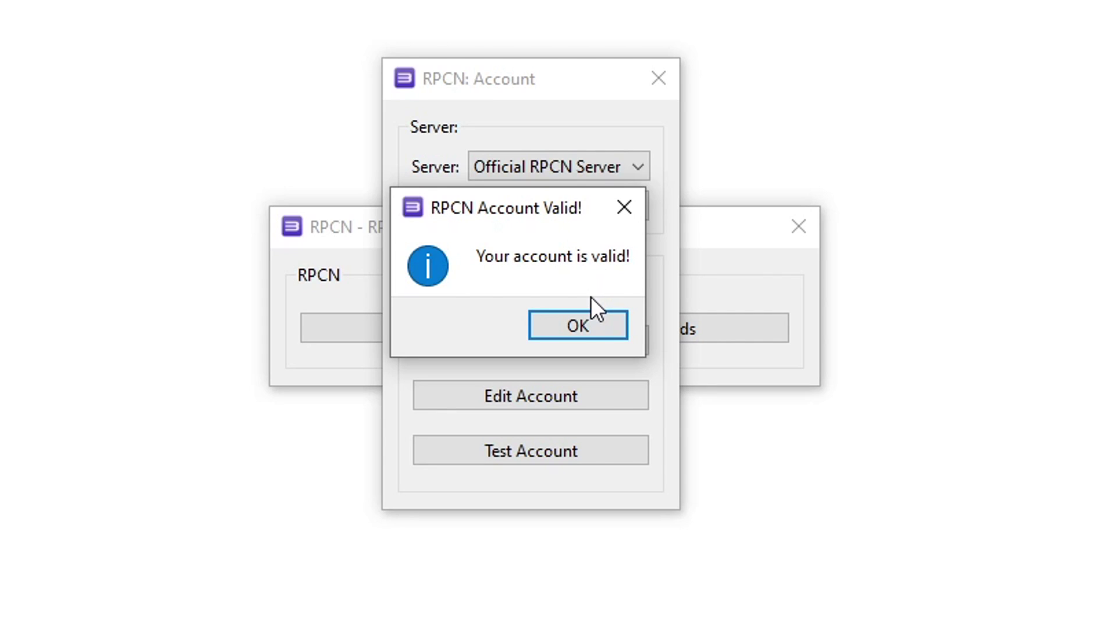
click(581, 329)
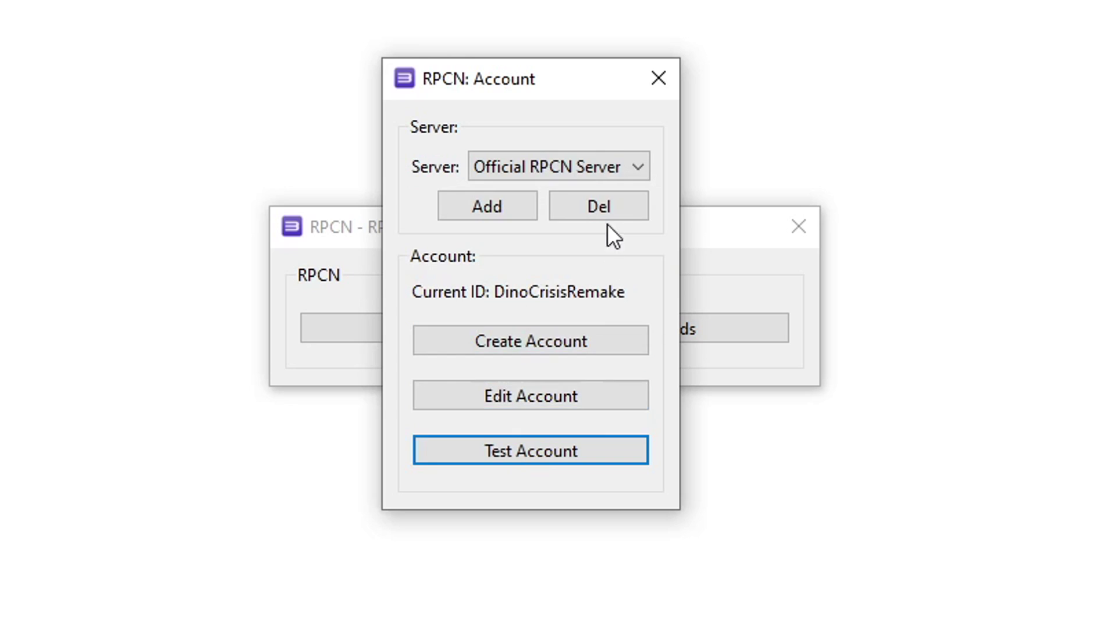
click(658, 80)
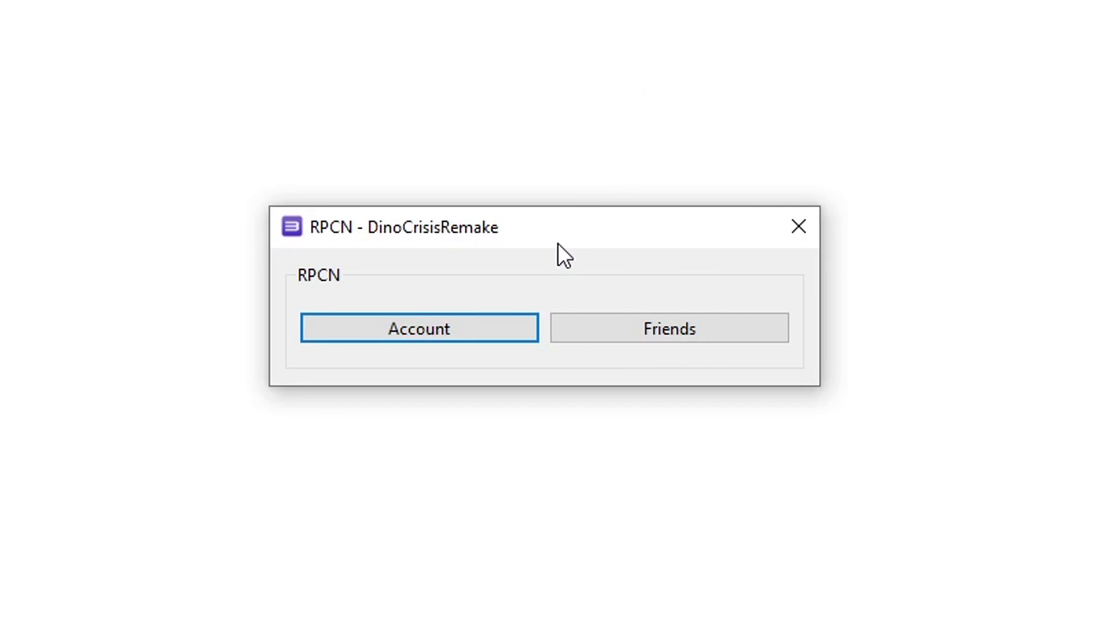
- Send an RPCN friend request to the other player by their username
key(Tab)
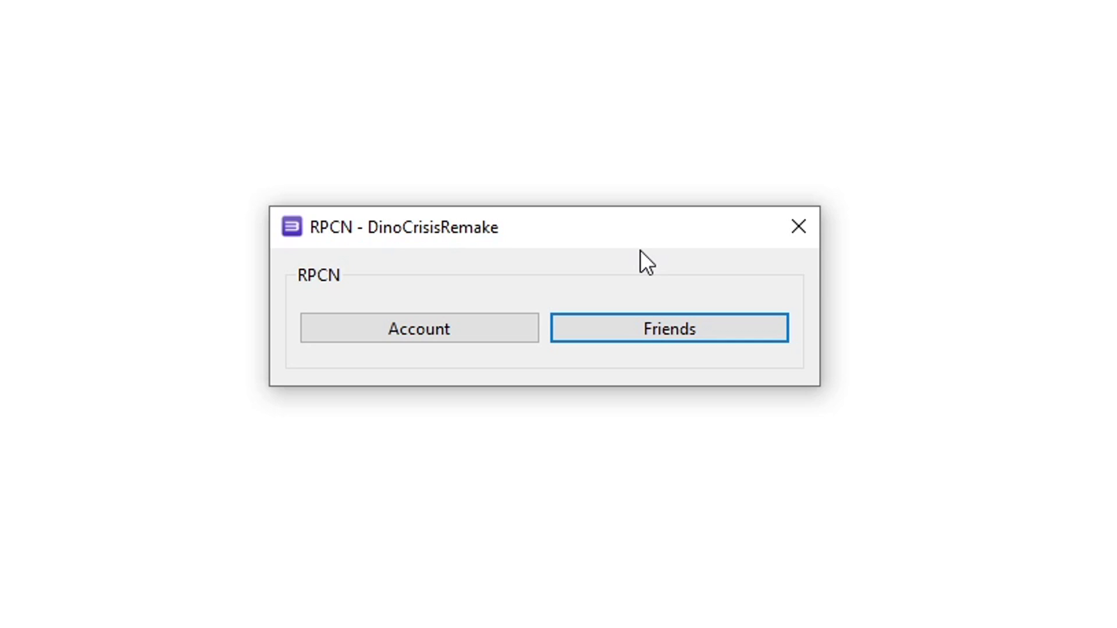
click(648, 326)
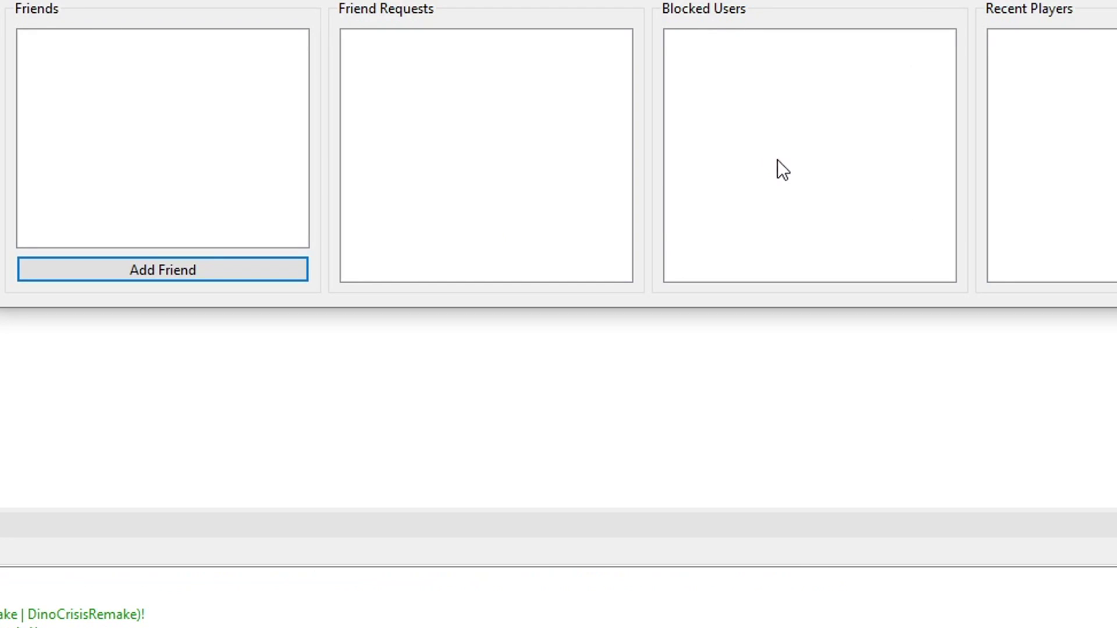
click(157, 274)
text(gorL)
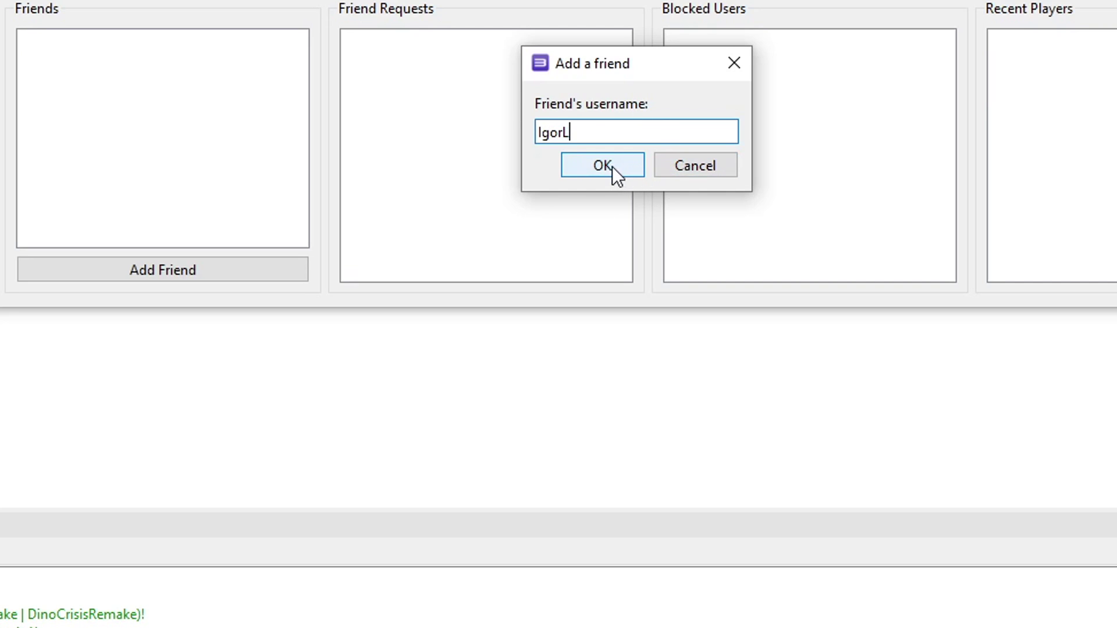
click(604, 168)
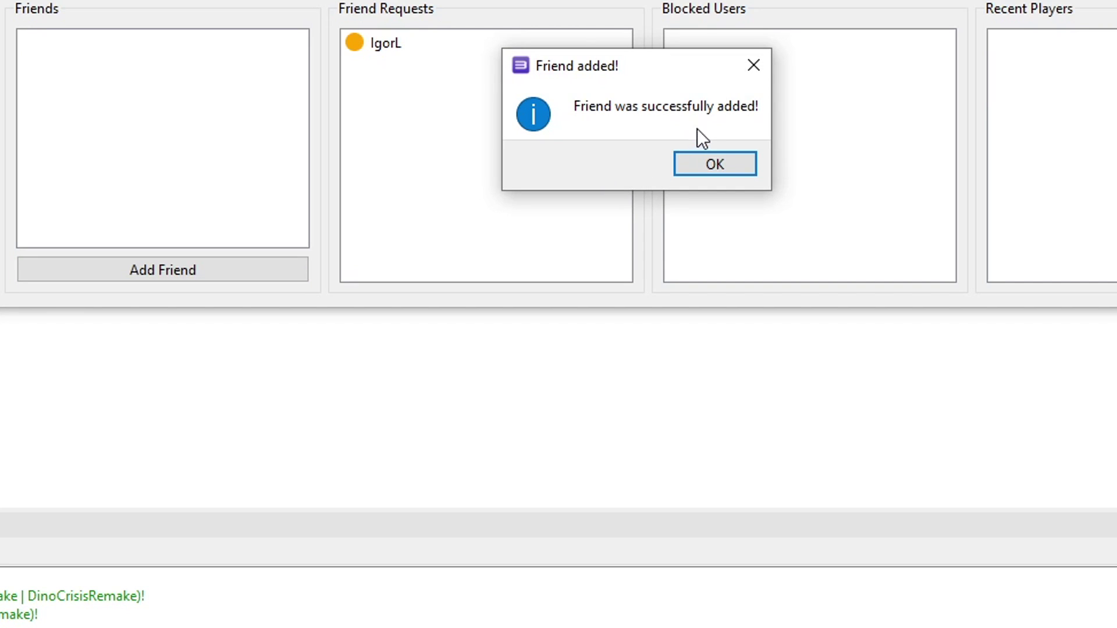
click(716, 164)
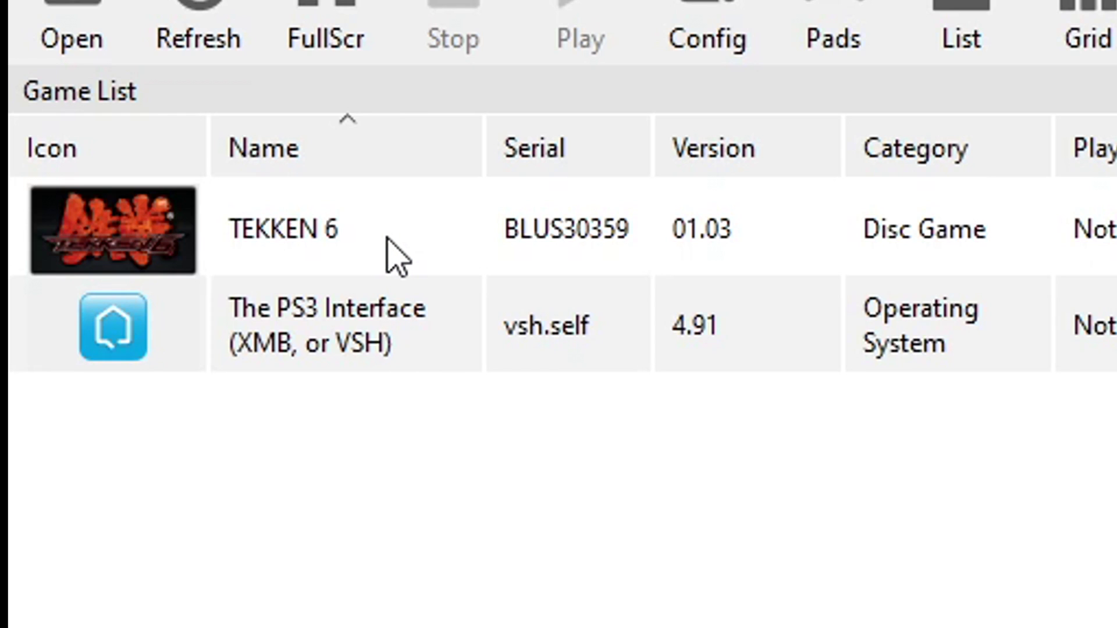
- Create a custom TEKKEN 6 configuration from the global settings
click(314, 235)
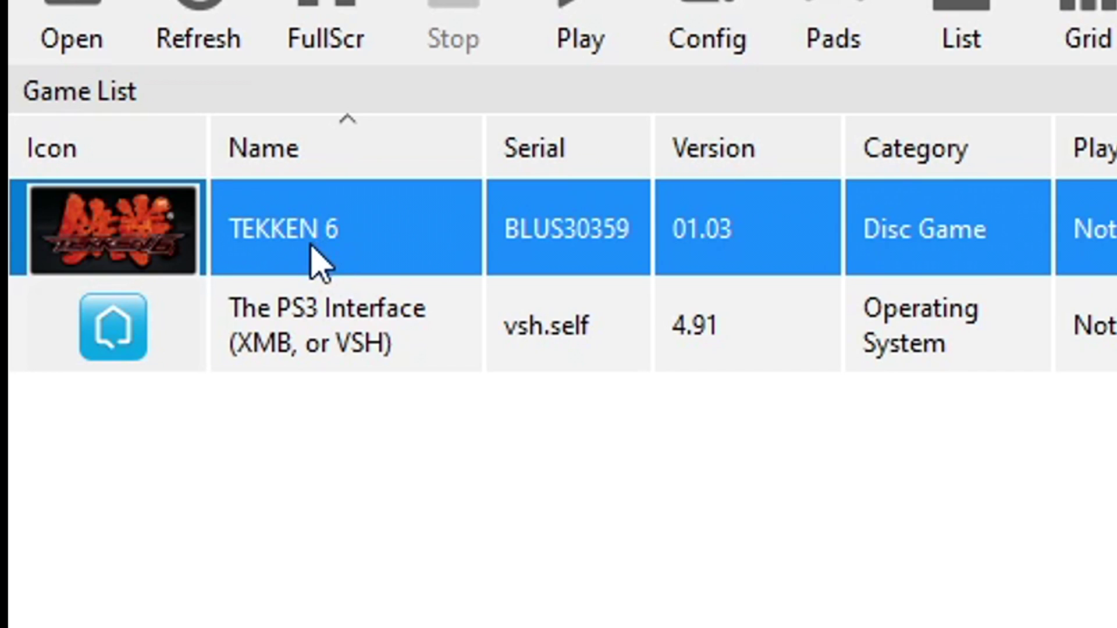
right_click(326, 247)
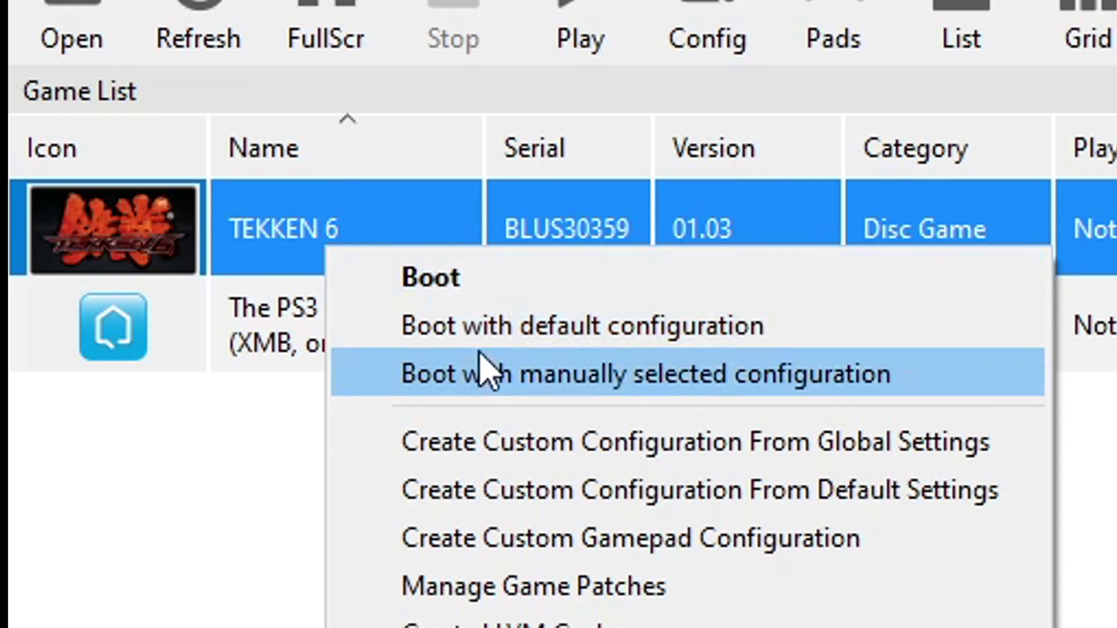
click(745, 450)
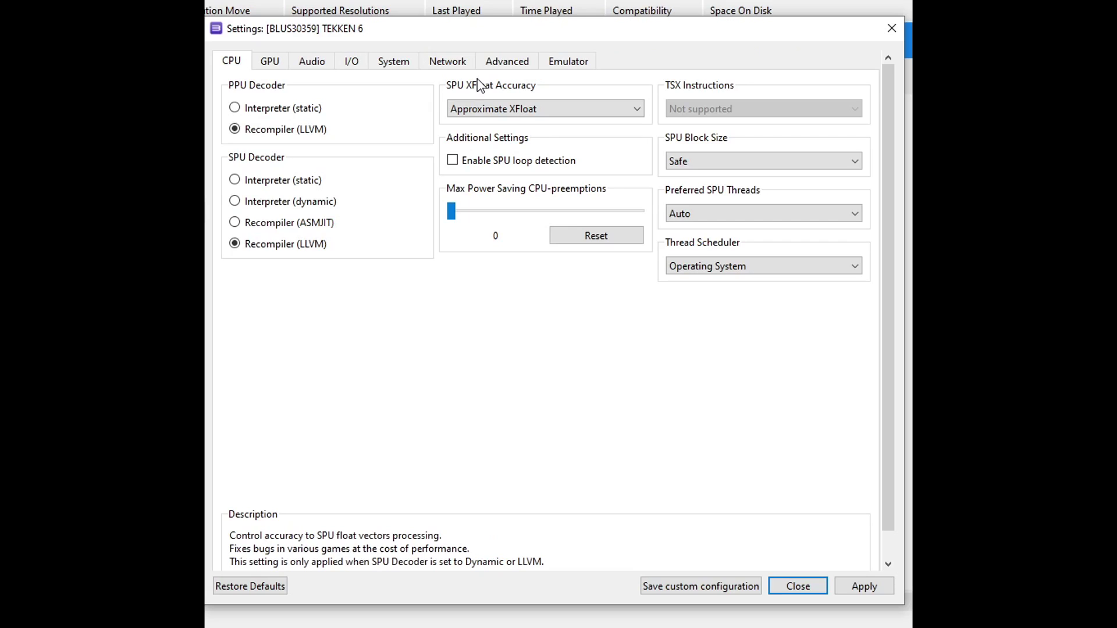
- Set Network Status to Connected, PSN to RPCN, DNS 8.8.8.8, then apply and save
click(449, 71)
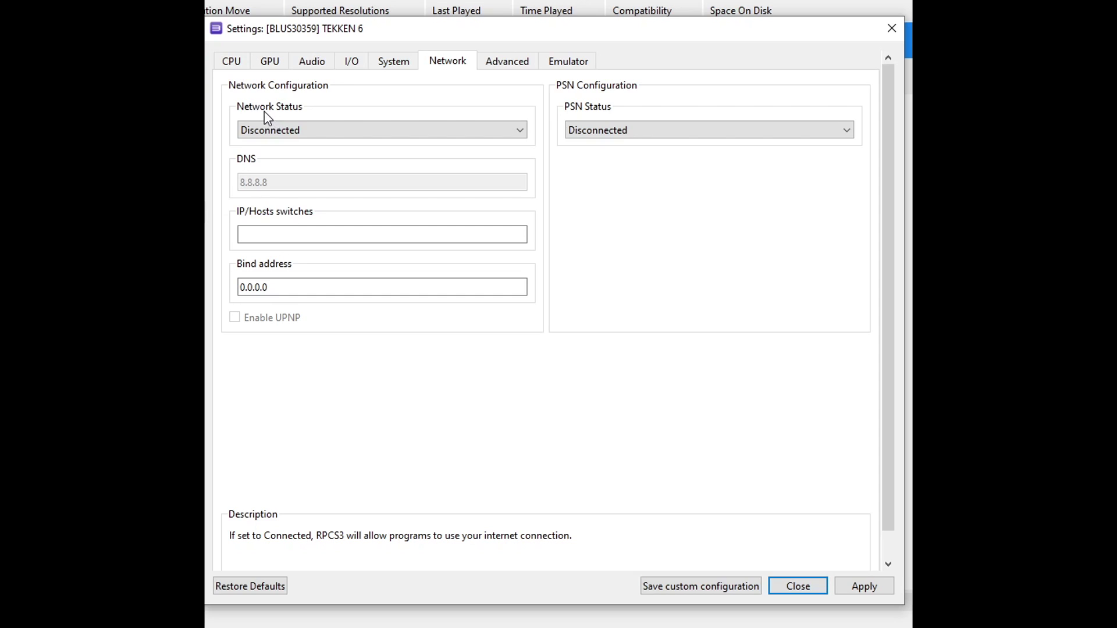
click(299, 135)
click(299, 160)
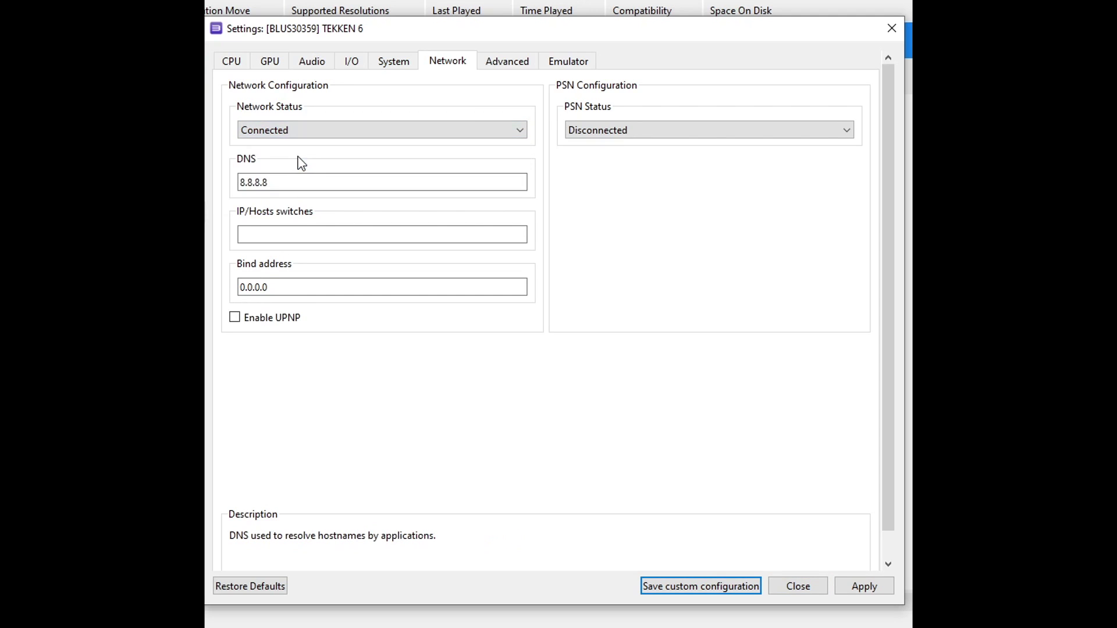
click(612, 134)
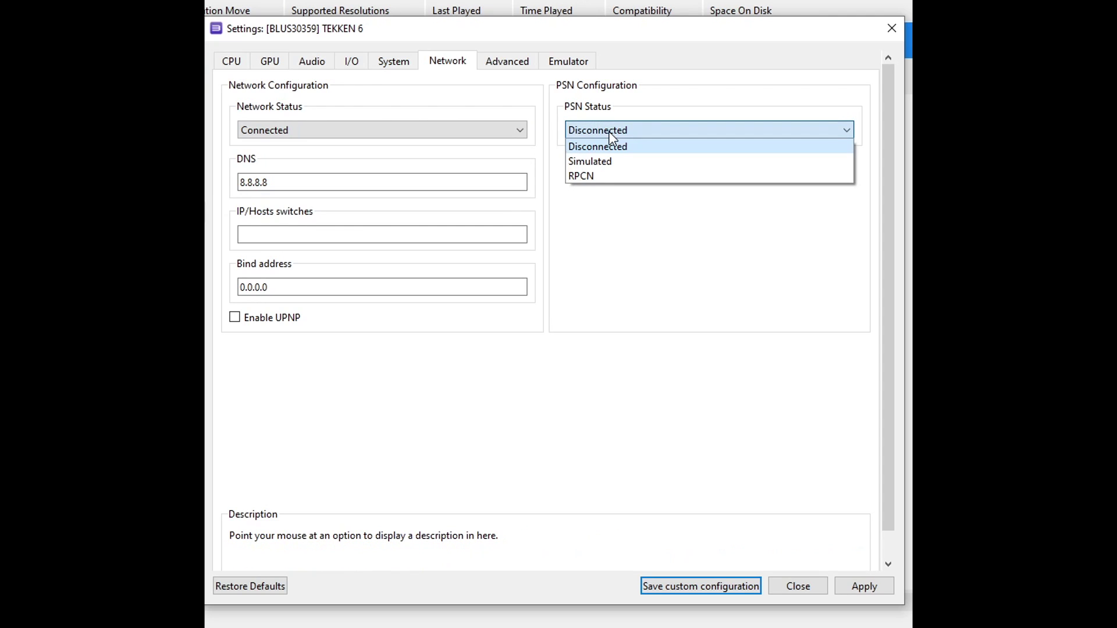
click(584, 177)
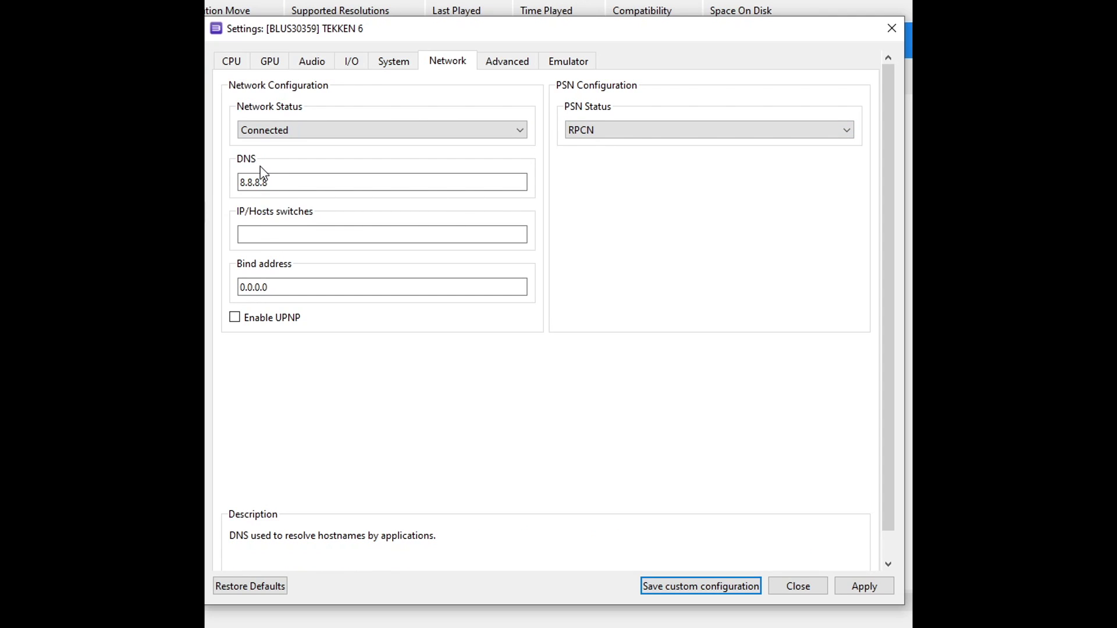
click(256, 182)
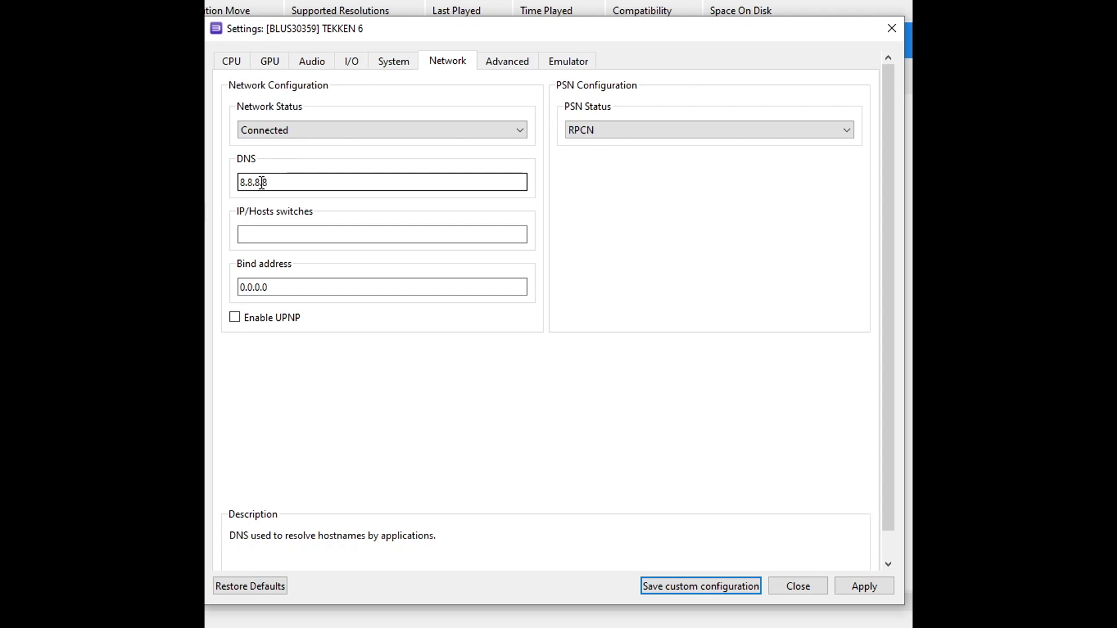
double_click(274, 183)
click(285, 182)
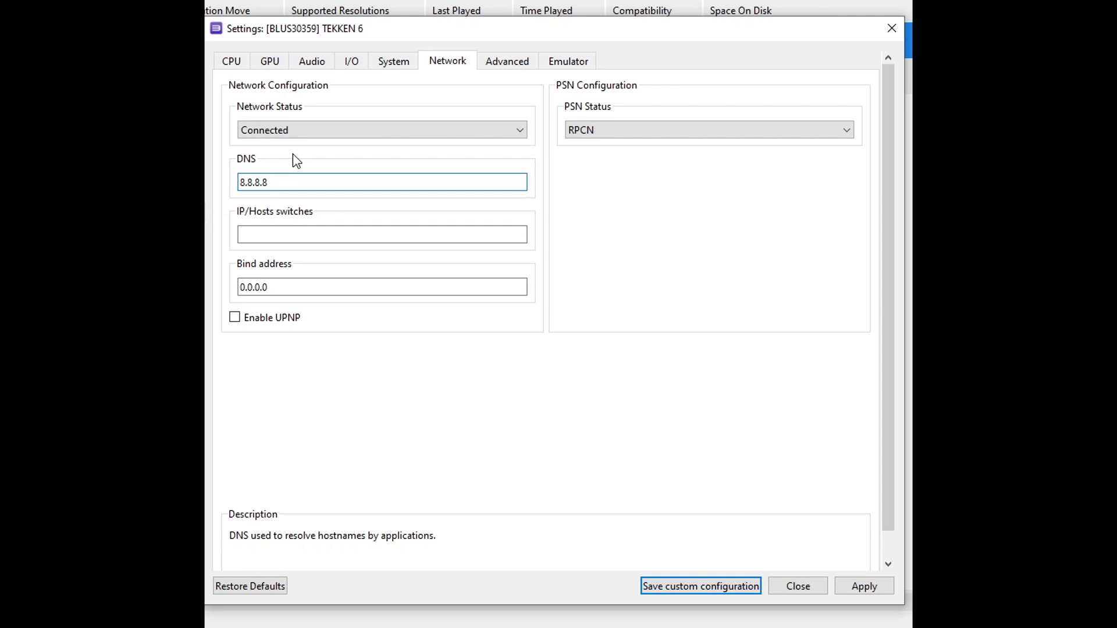
click(862, 588)
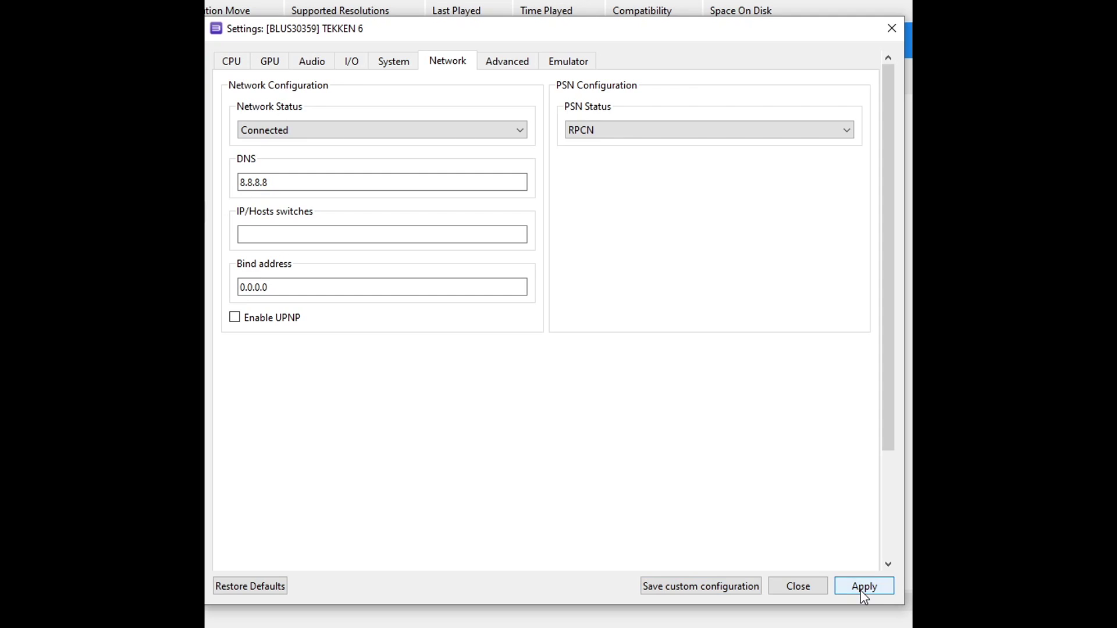
click(687, 588)
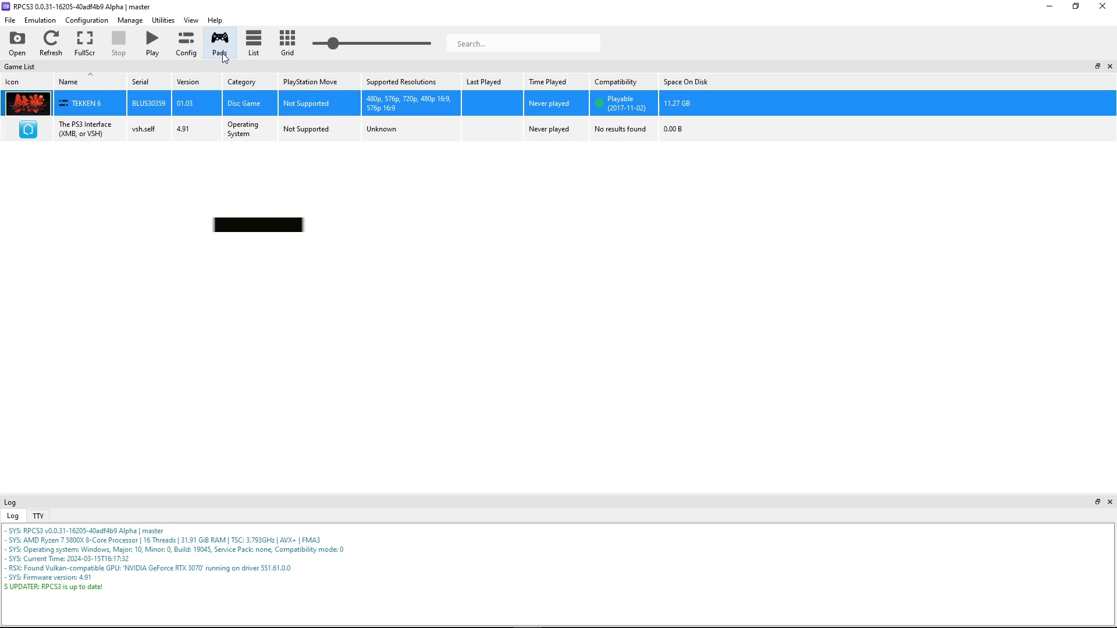
- Switch Player 1's input handler from Keyboard to XInput
click(221, 53)
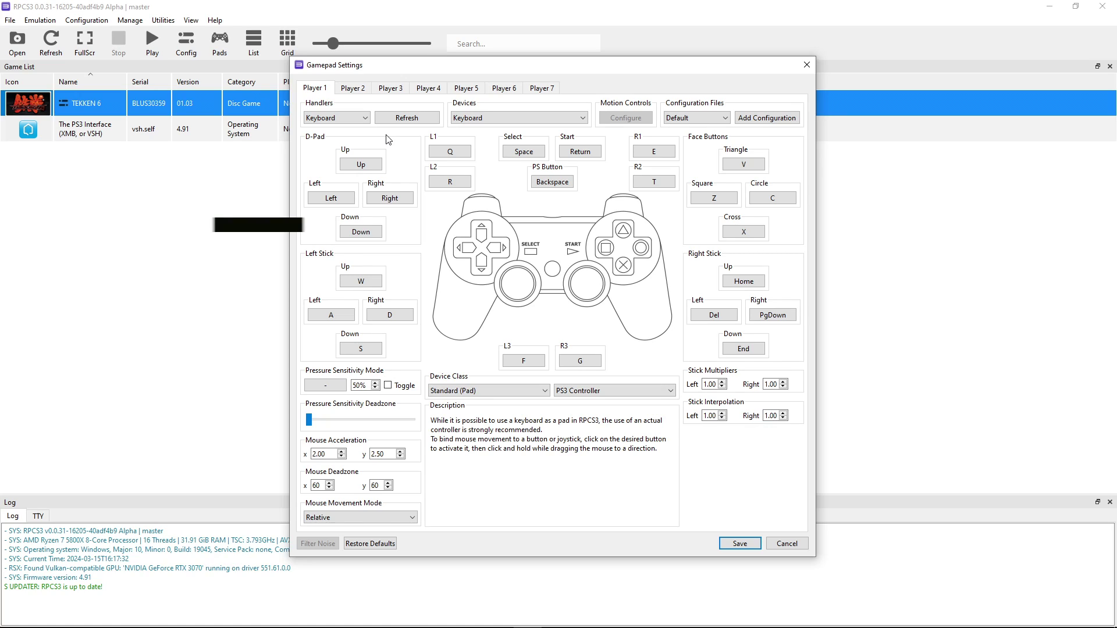
click(334, 123)
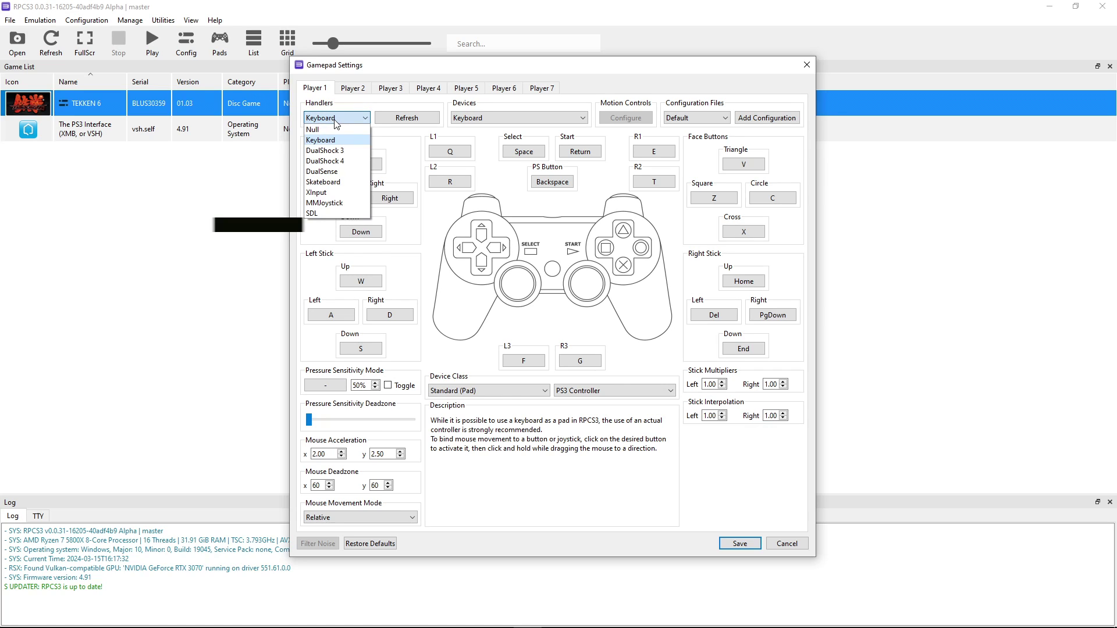
click(318, 193)
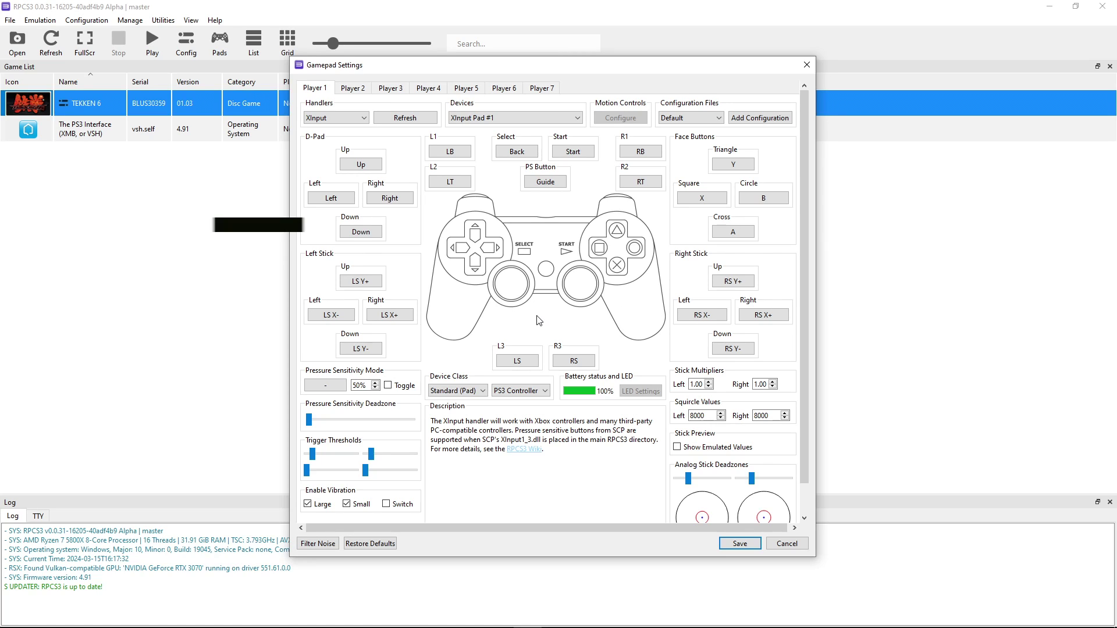
key(Return)
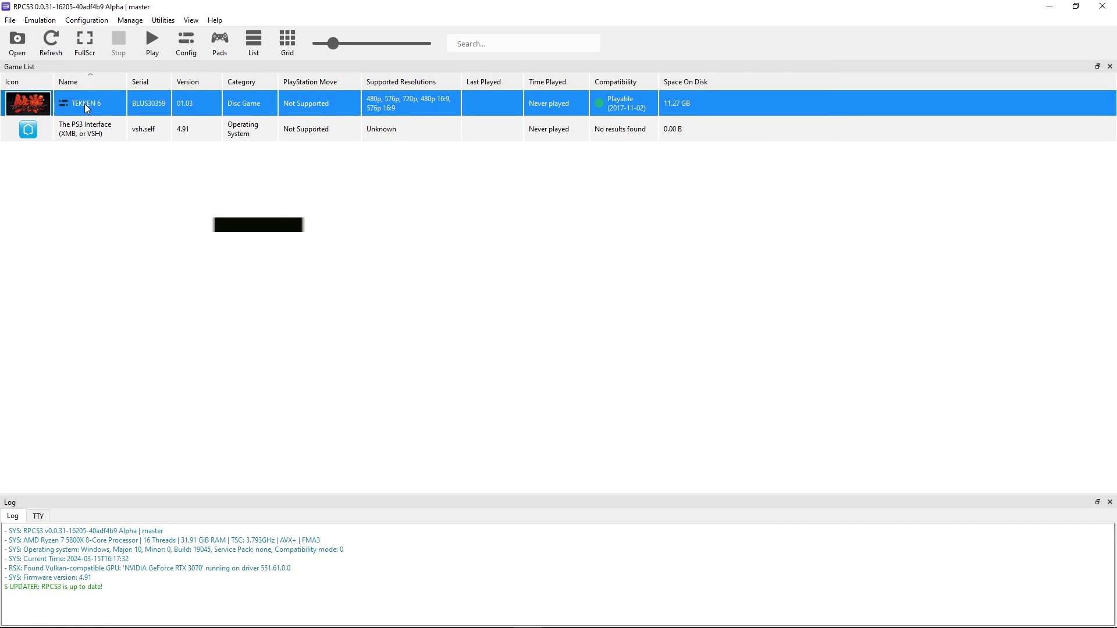
- Launch TEKKEN 6 and allow RPCS3 through the Windows firewall
double_click(85, 103)
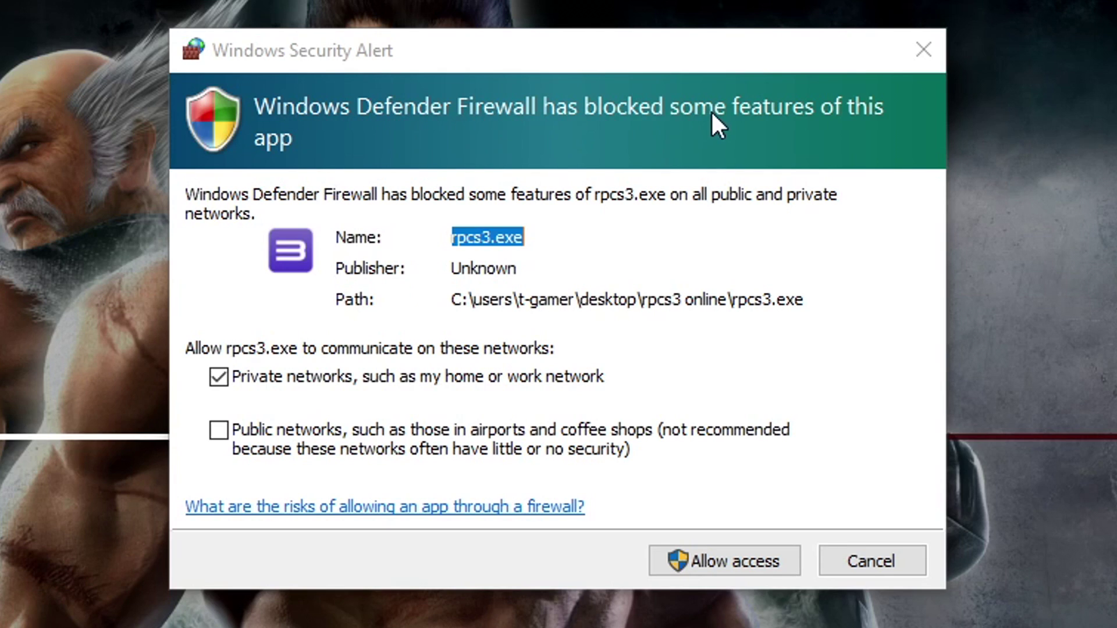
click(727, 560)
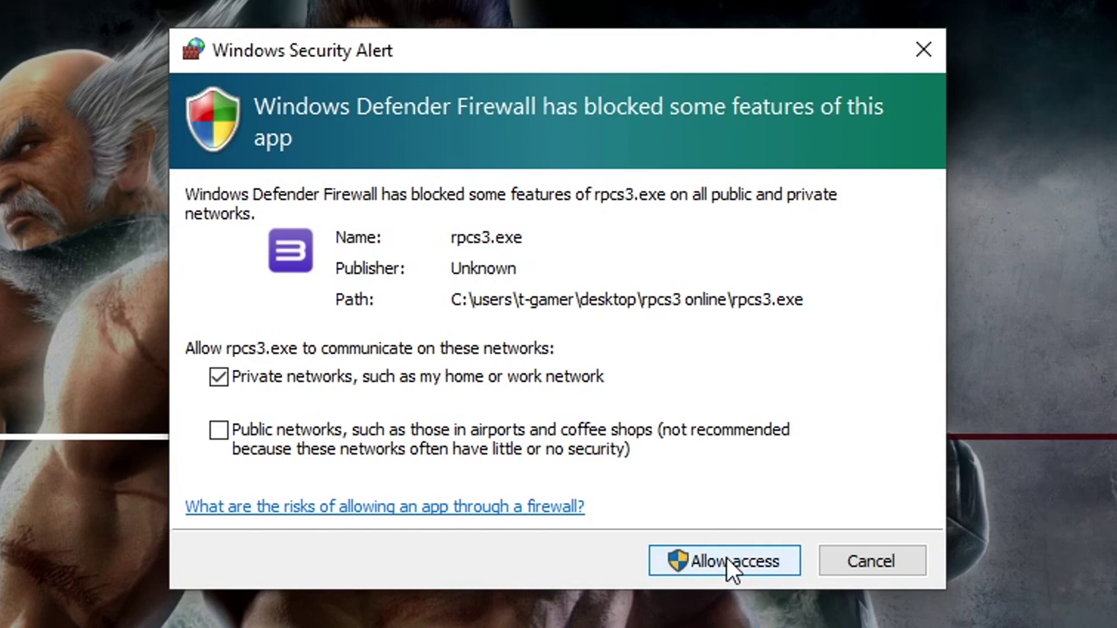
click(727, 560)
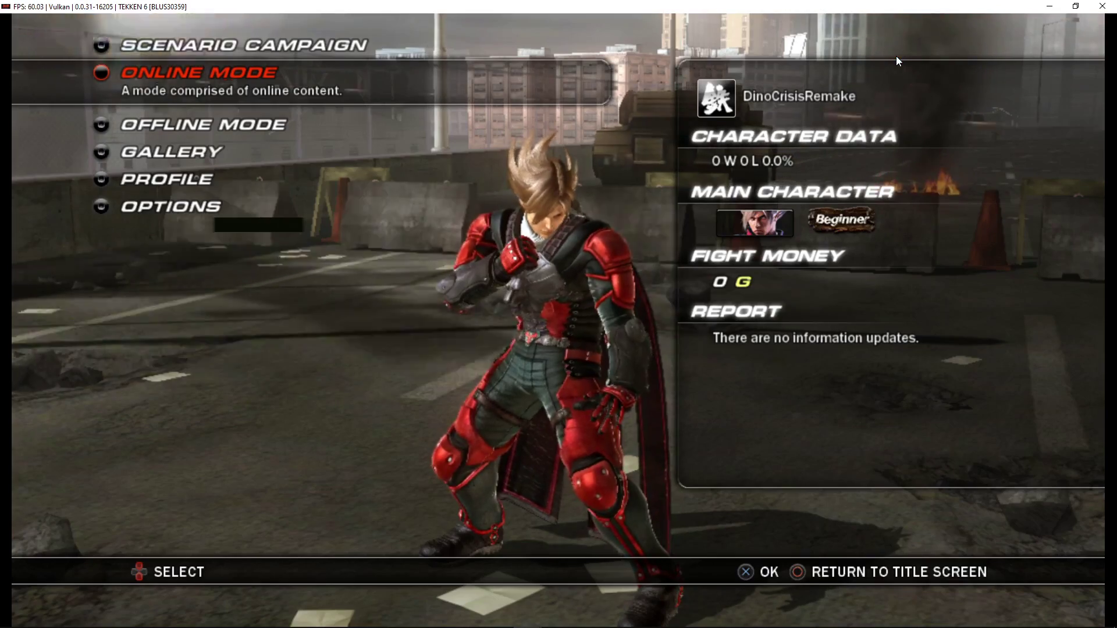
- In Online Mode, create a Player Match session with 3 rounds, 60 seconds, 4 players
key(Return)
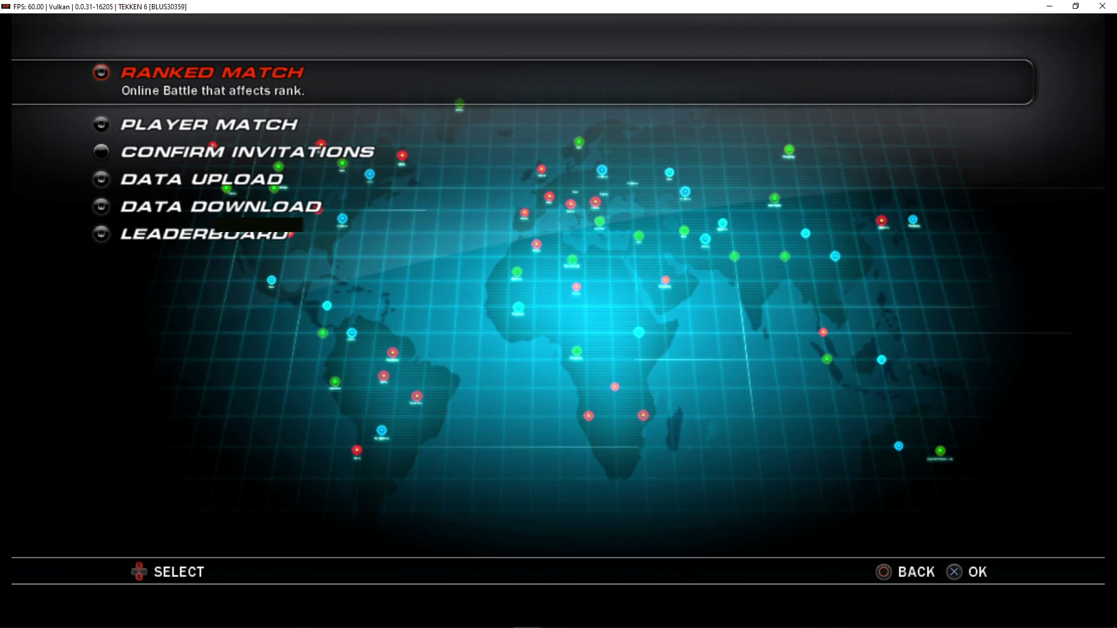
key(Down)
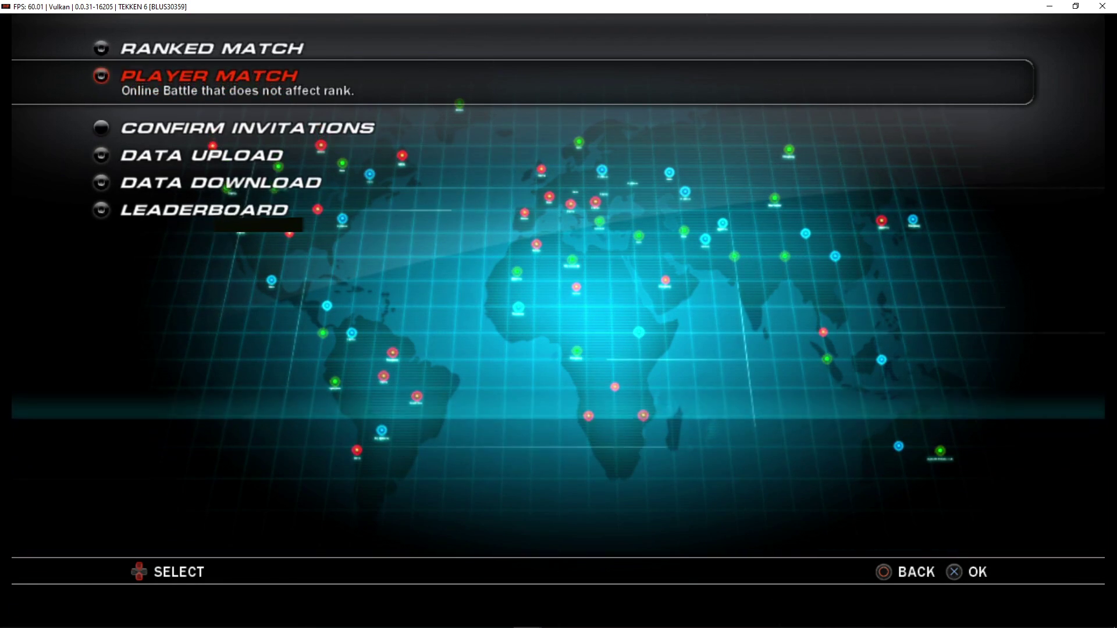
key(Up)
key(x)
key(c)
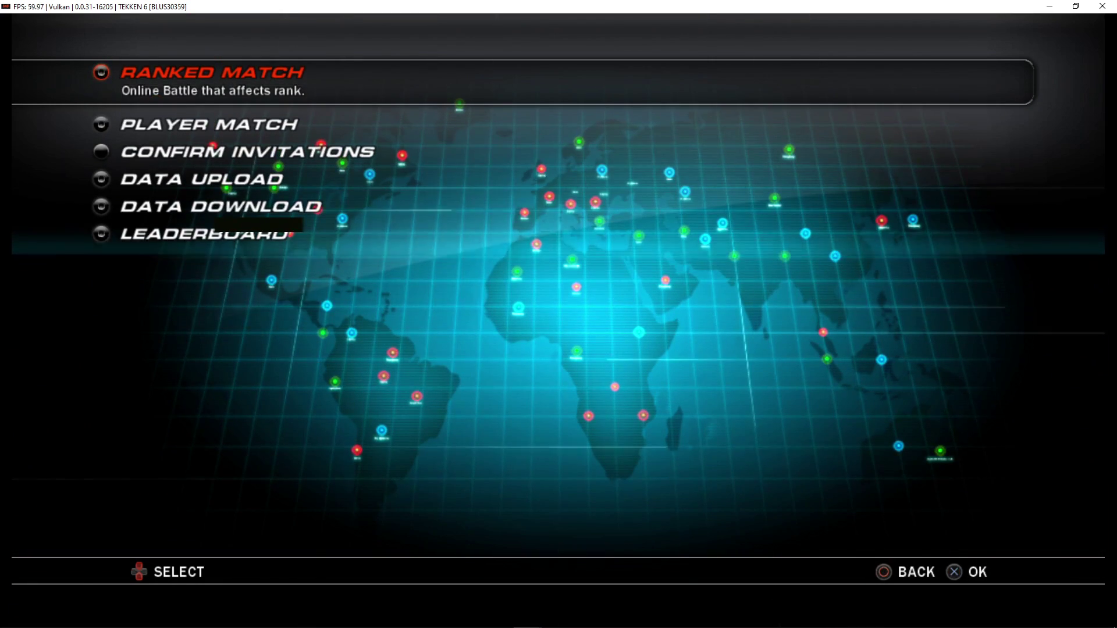
key(Down)
key(x)
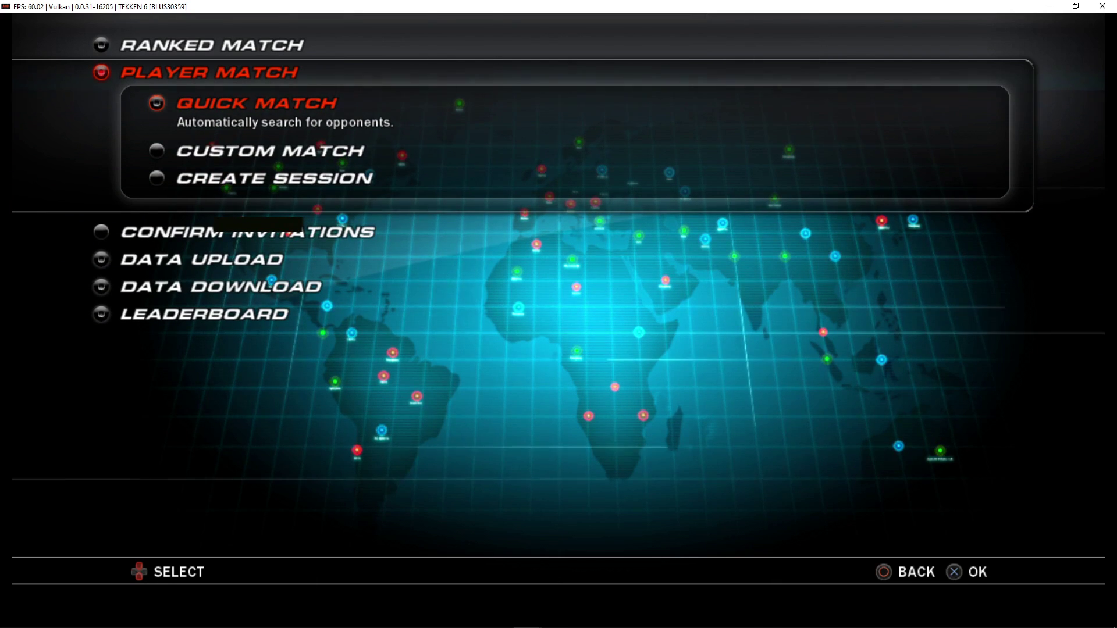
key(x)
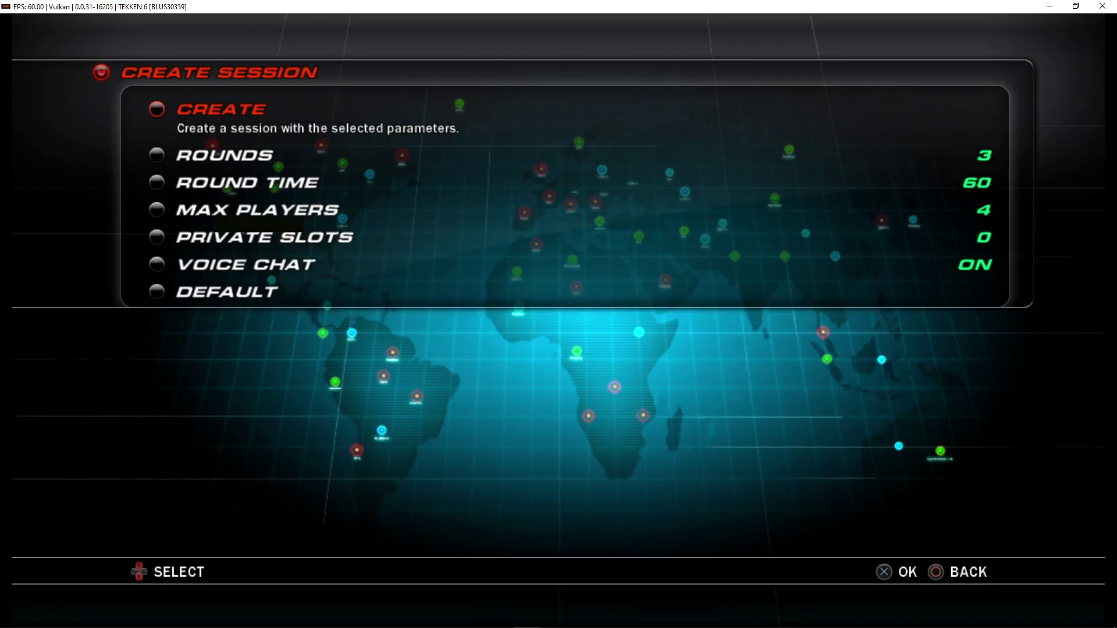
key(Down)
key(Up)
key(x)
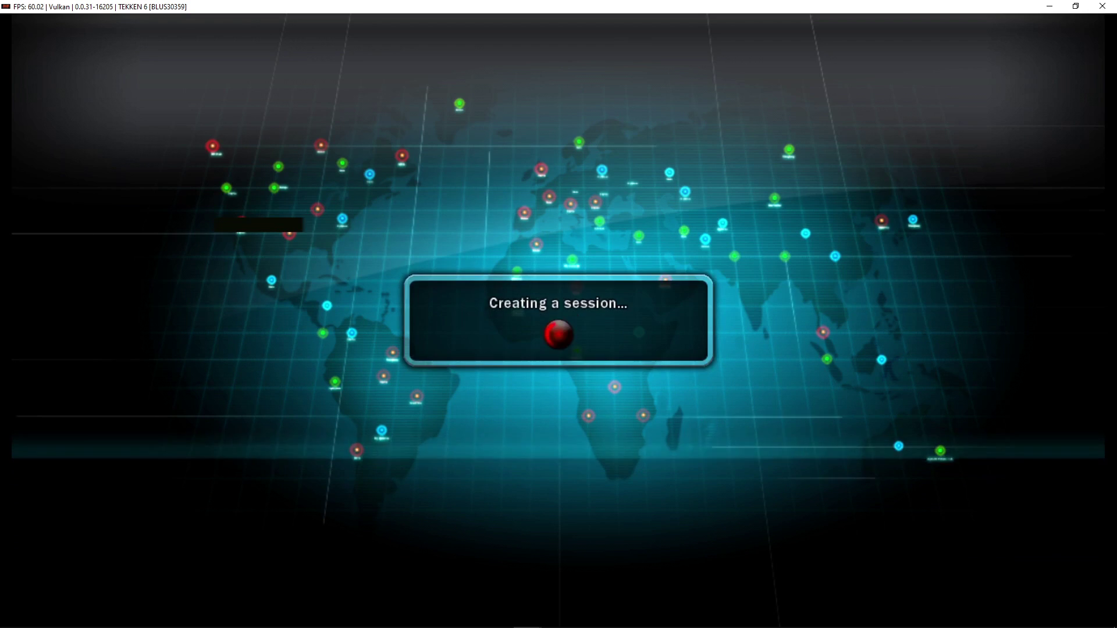